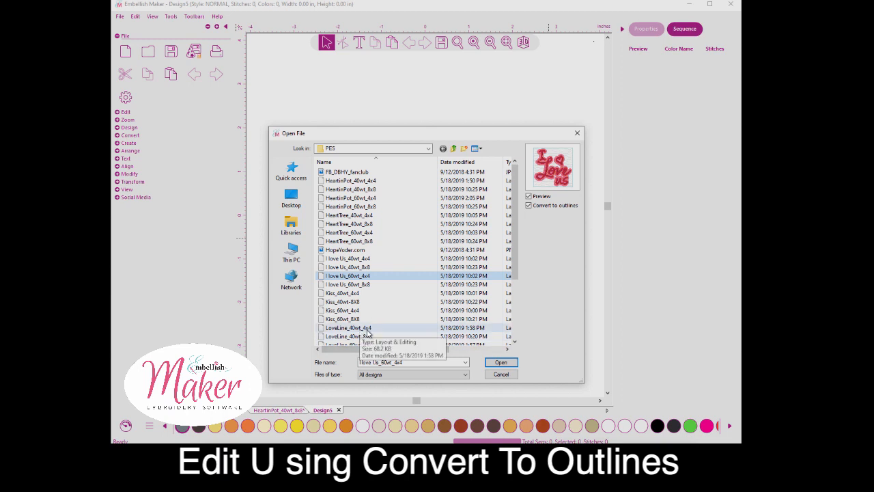
Open the design LoveLine_60wt_4x4 from the PES folder with Convert to outlines enabled.
{"action": "left_click", "coordinate": [515, 341]}
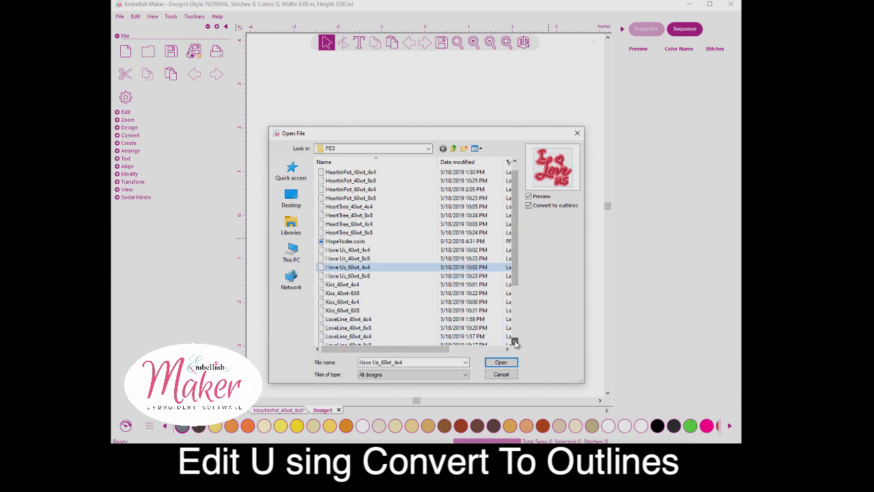
{"action": "left_click", "coordinate": [514, 341]}
{"action": "left_click", "coordinate": [514, 341]}
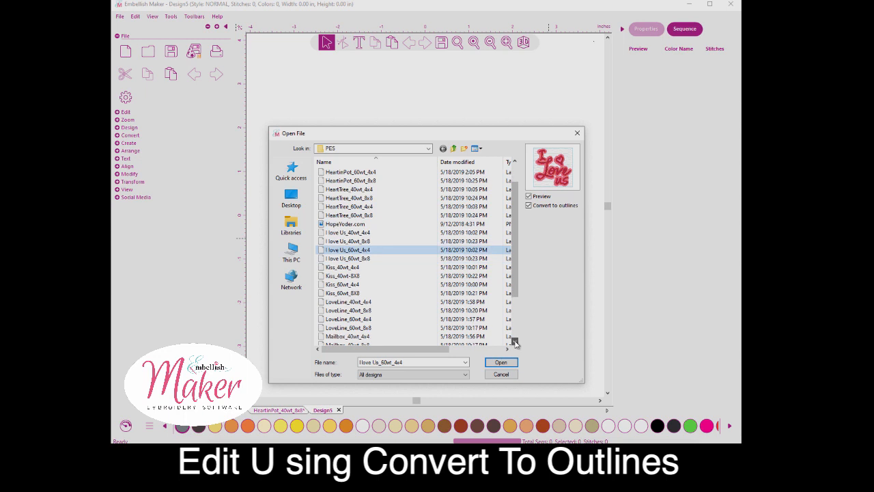
{"action": "left_click", "coordinate": [351, 319]}
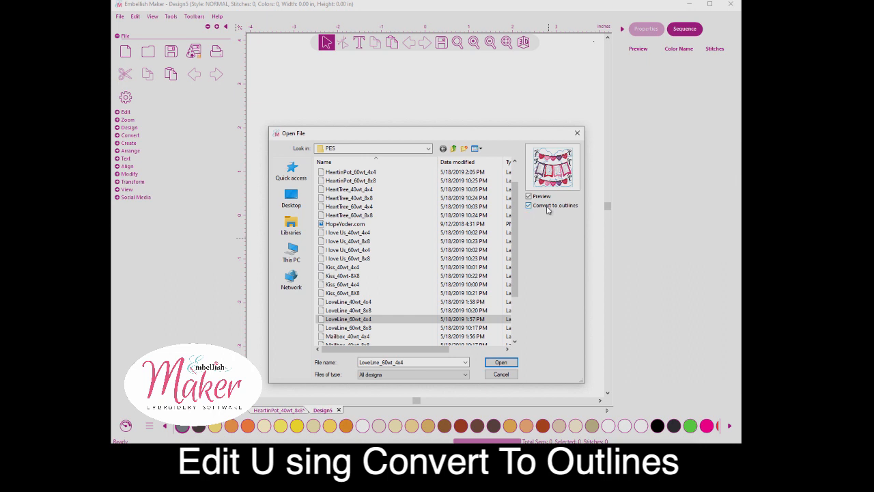
{"action": "left_click", "coordinate": [511, 366]}
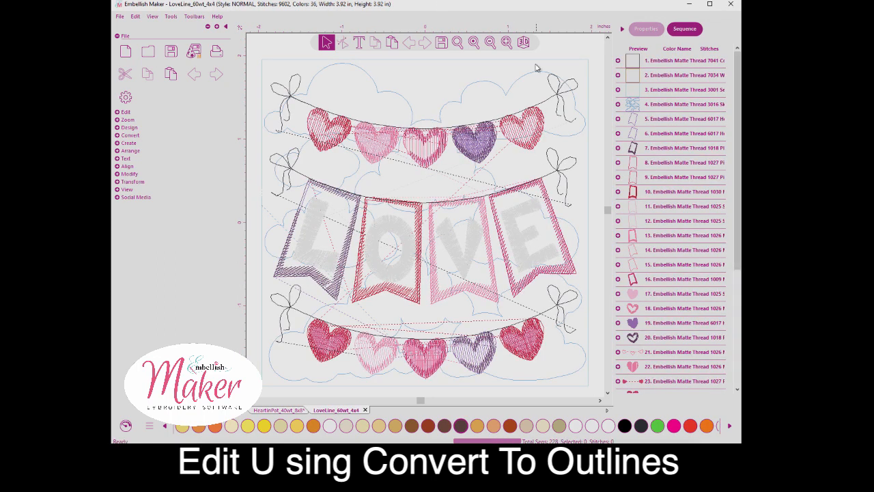
Show the design in 3D and expand thread color 17 in the sequence to view its segments.
{"action": "left_click", "coordinate": [523, 42]}
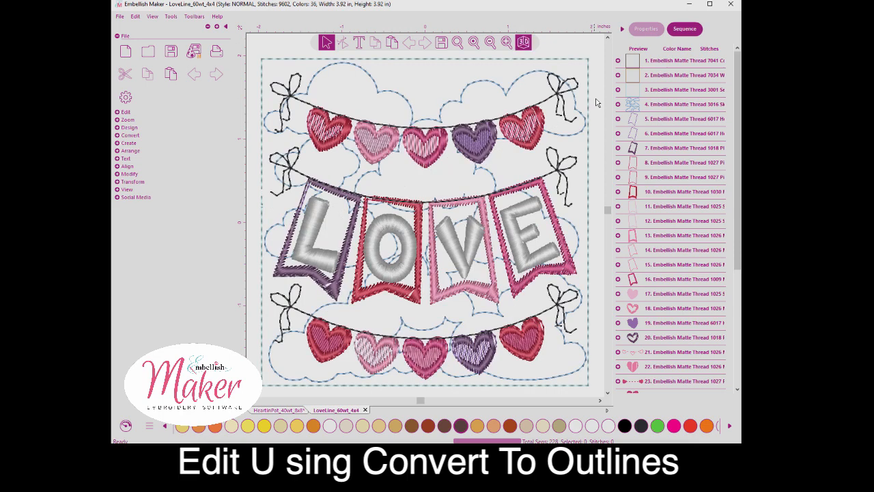
{"action": "left_click", "coordinate": [618, 293]}
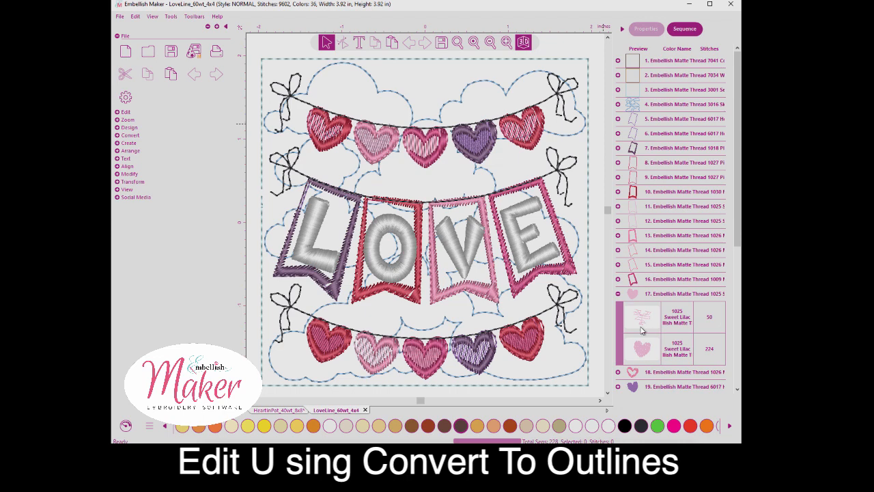
Open LoveLine_40wt_4x4 with Convert to outlines turned off and expand thread color 17 in its sequence.
{"action": "left_click", "coordinate": [147, 51]}
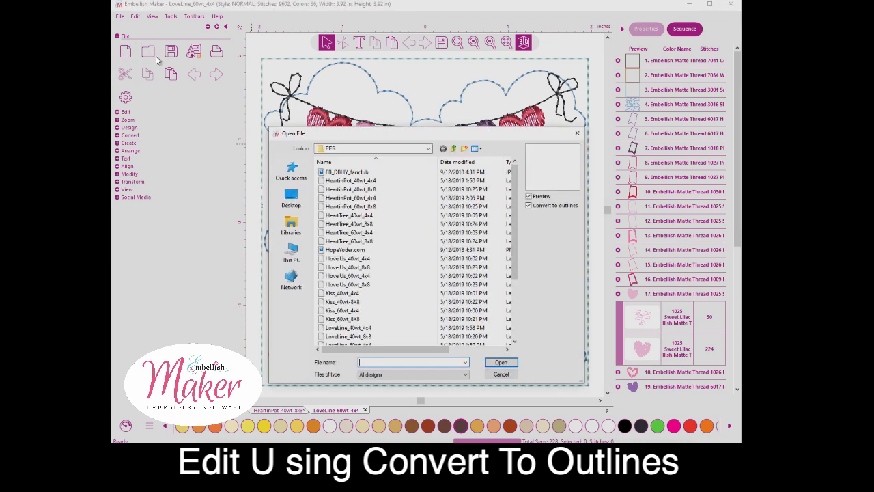
{"action": "left_click", "coordinate": [367, 329]}
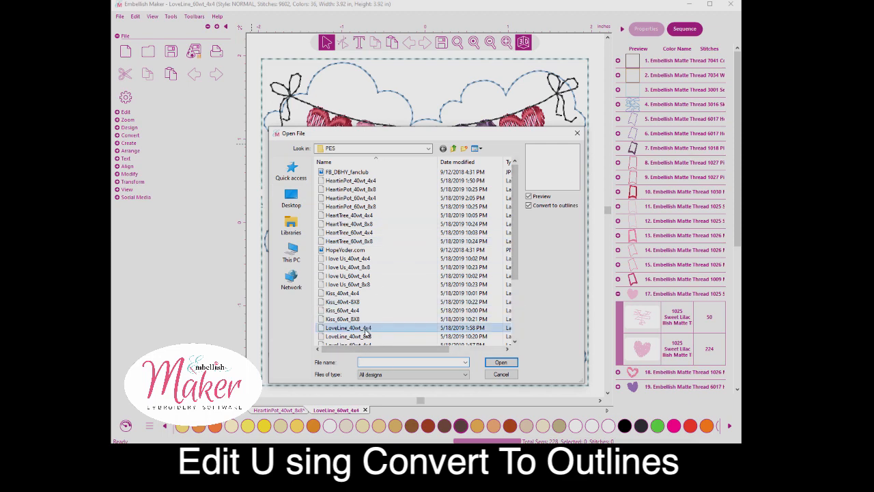
{"action": "left_click", "coordinate": [529, 206]}
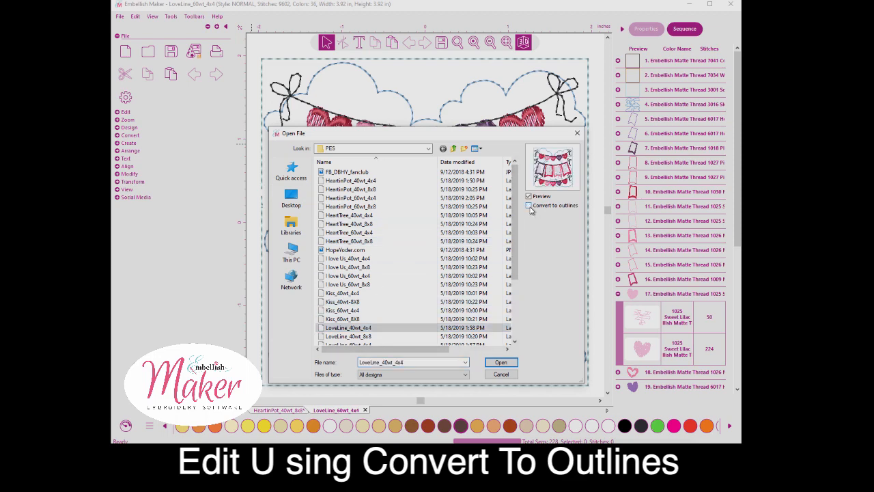
{"action": "left_click", "coordinate": [501, 362]}
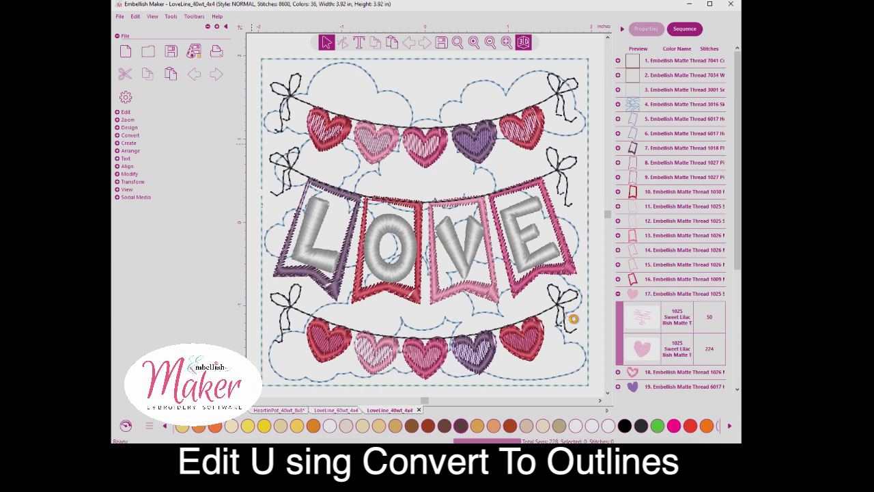
{"action": "left_click", "coordinate": [618, 295]}
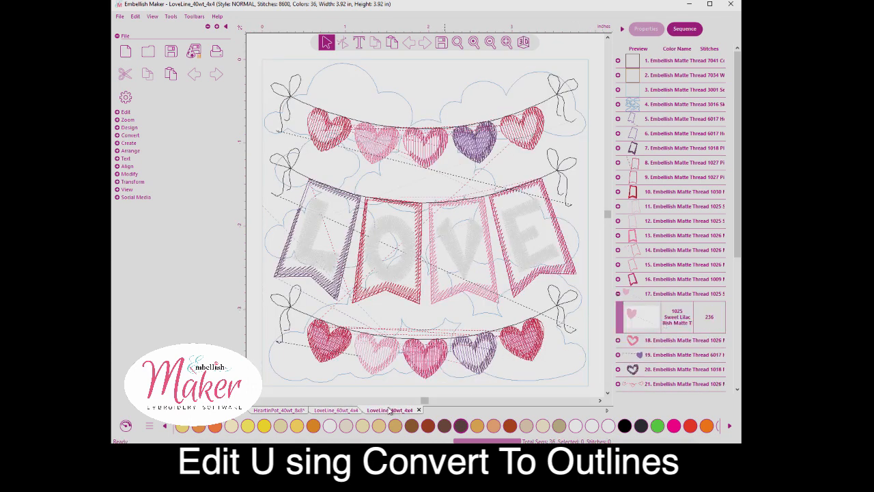
In the LoveLine_60wt_4x4 design, expand thread color 10 and select the L-shaped segment of the red pennant border.
{"action": "left_click", "coordinate": [345, 410]}
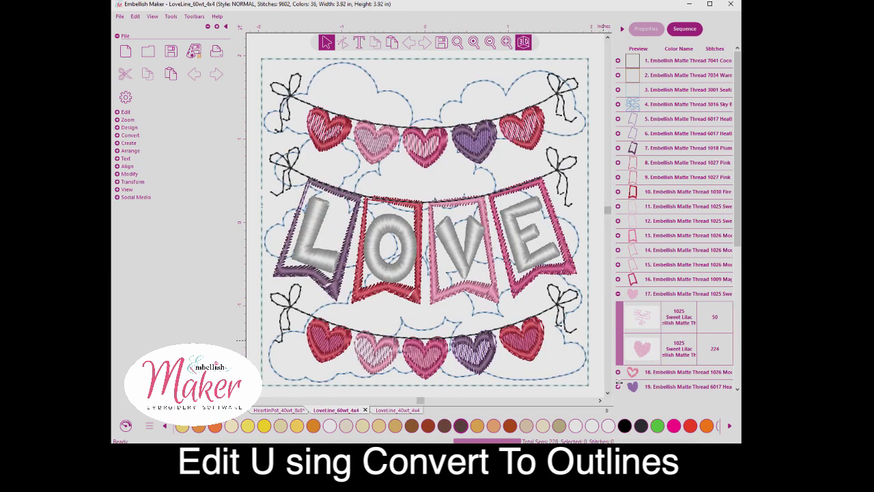
{"action": "left_click", "coordinate": [618, 192]}
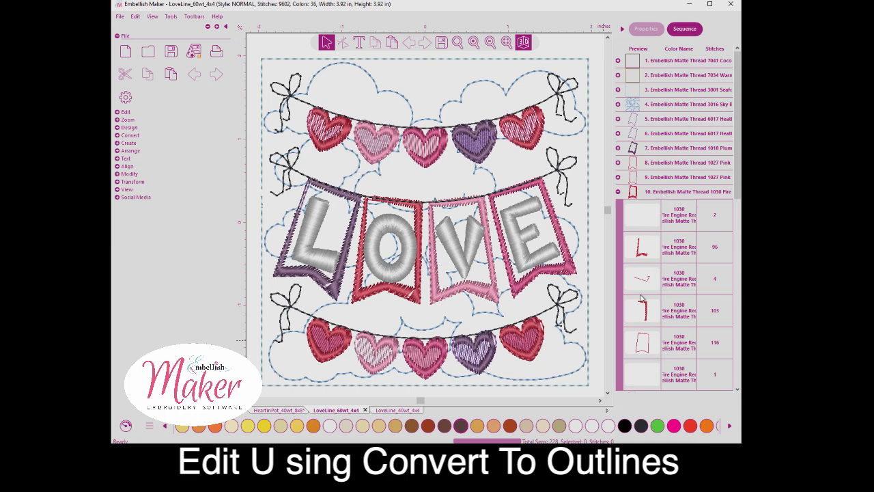
{"action": "left_click", "coordinate": [650, 226]}
{"action": "left_click", "coordinate": [646, 250]}
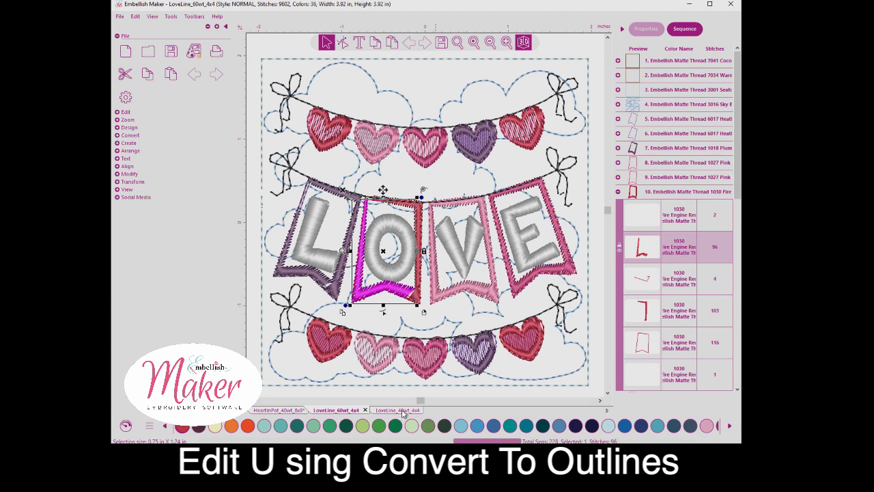
In the LoveLine_40wt_4x4 design, expand thread color 10 and select its red pennant border for comparison.
{"action": "left_click", "coordinate": [402, 410]}
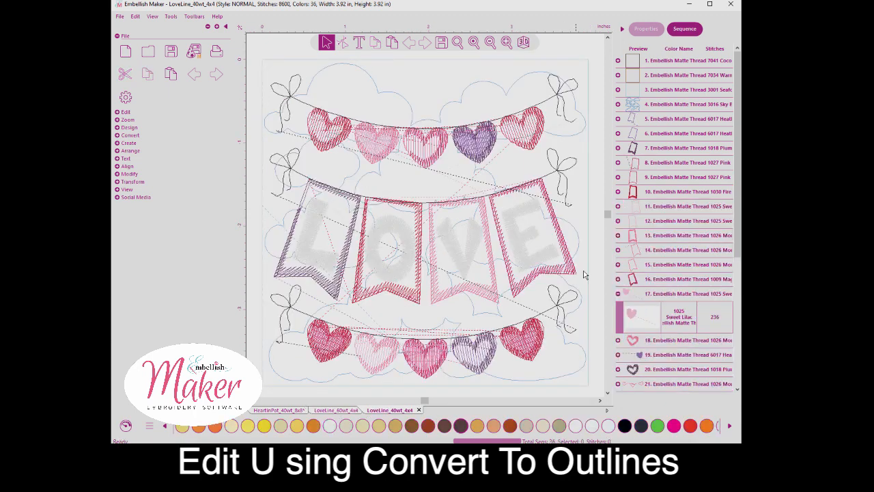
{"action": "left_click", "coordinate": [618, 192]}
{"action": "left_click", "coordinate": [658, 218]}
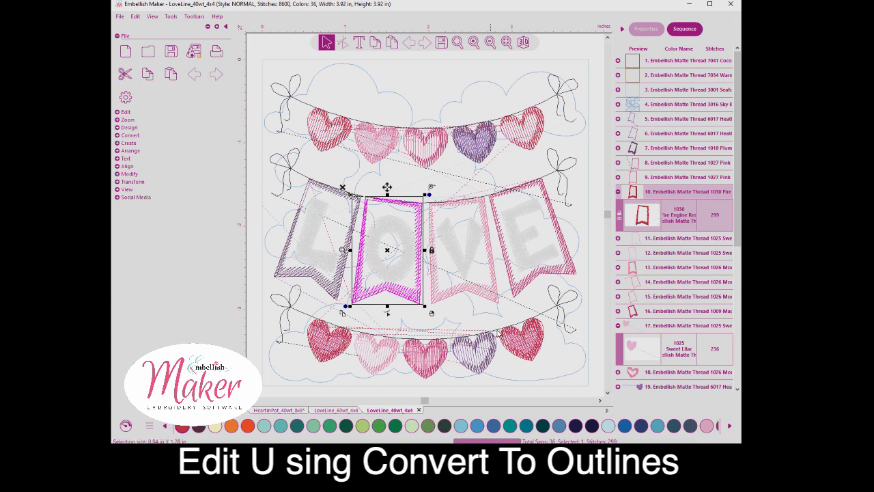
Delete the first four thread colors, the square borders and background clouds, from the LoveLine_60wt_4x4 design.
{"action": "left_click", "coordinate": [337, 410]}
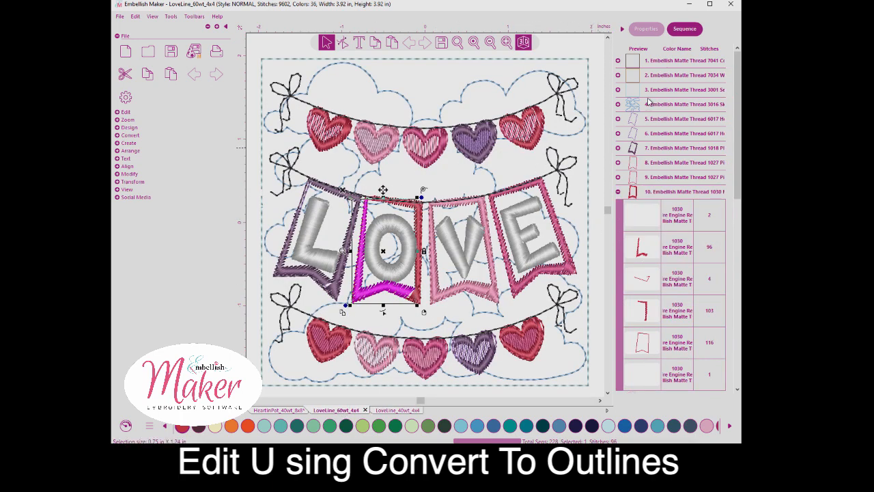
{"action": "left_click", "coordinate": [662, 59]}
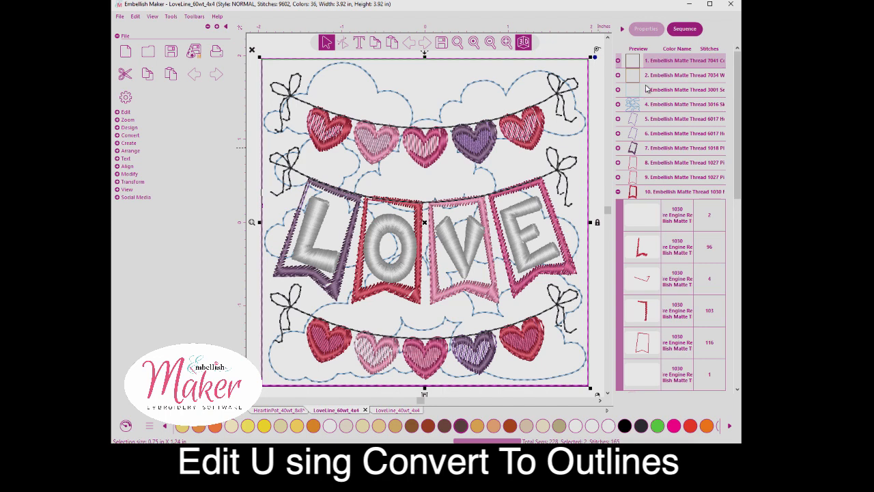
{"action": "left_click", "coordinate": [660, 78], "text": "shift"}
{"action": "left_click", "coordinate": [662, 91], "text": "shift"}
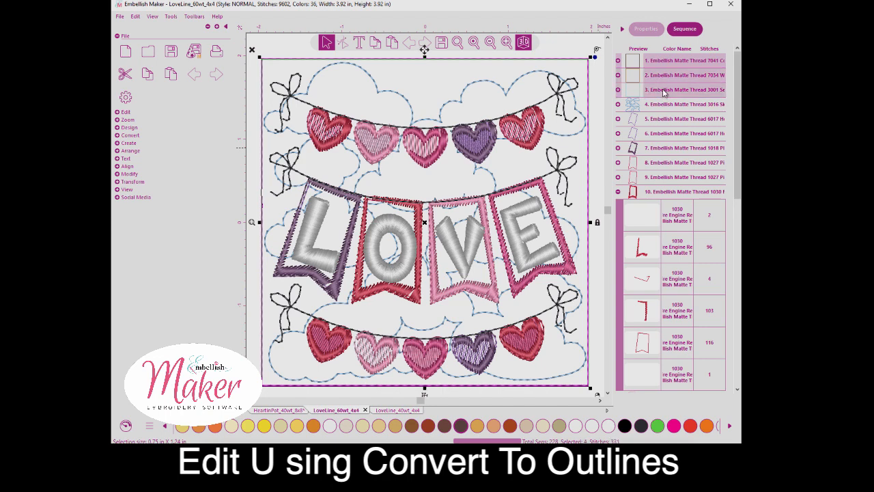
{"action": "left_click", "coordinate": [662, 103], "text": "shift"}
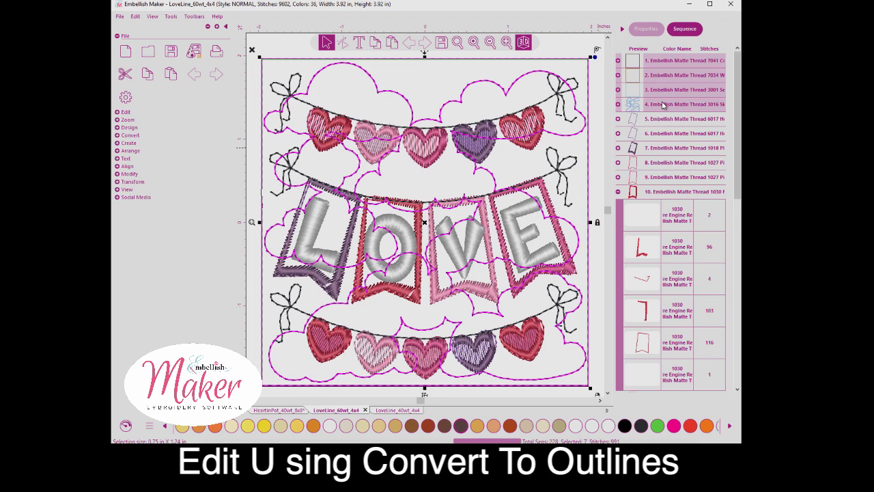
{"action": "right_click", "coordinate": [662, 104]}
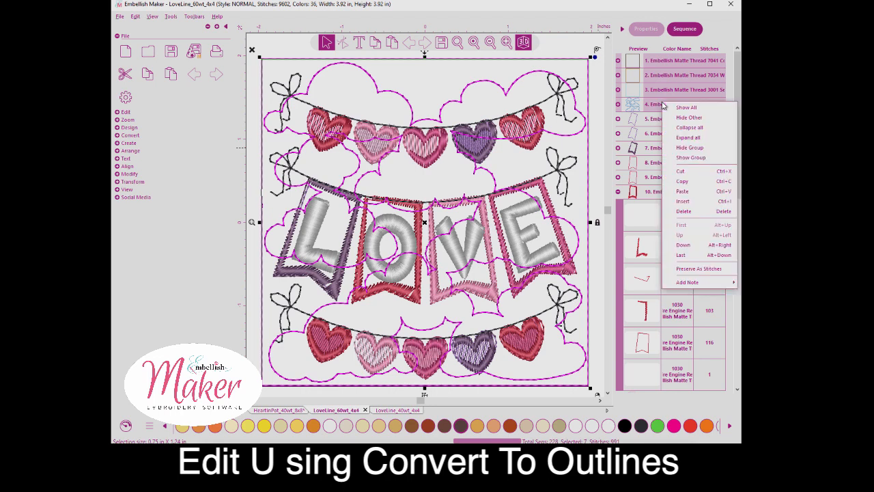
{"action": "left_click", "coordinate": [684, 211]}
{"action": "left_click", "coordinate": [642, 94]}
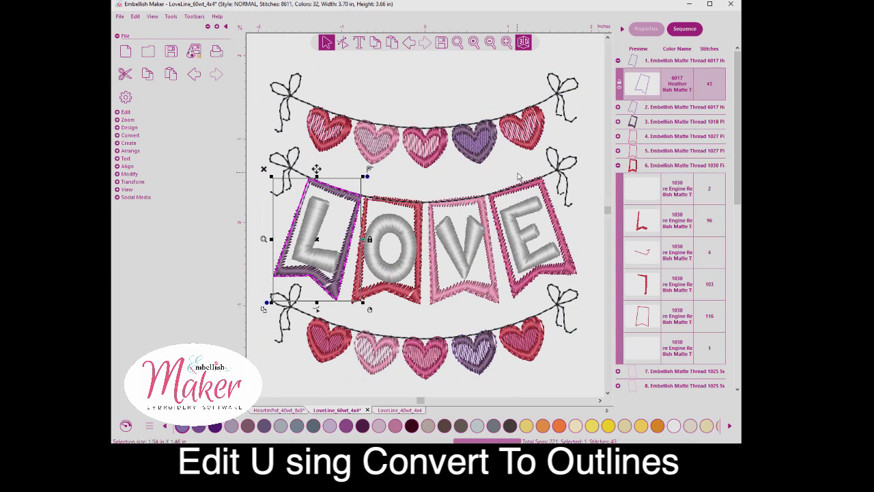
{"action": "left_click", "coordinate": [264, 154]}
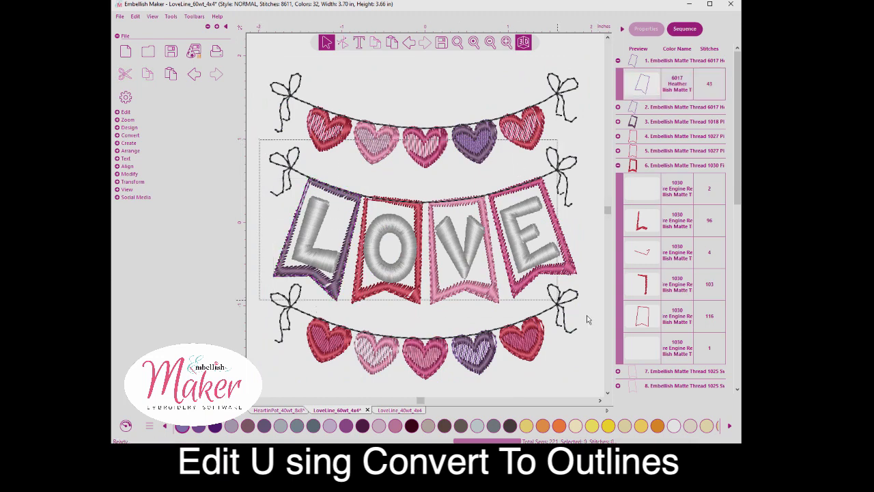
{"action": "left_click_drag", "start_coordinate": [260, 139], "coordinate": [599, 401]}
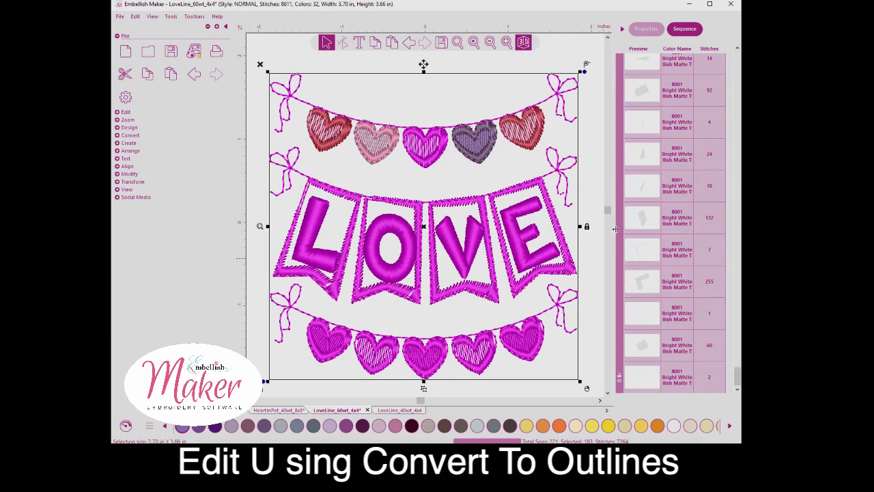
{"action": "left_click", "coordinate": [589, 132]}
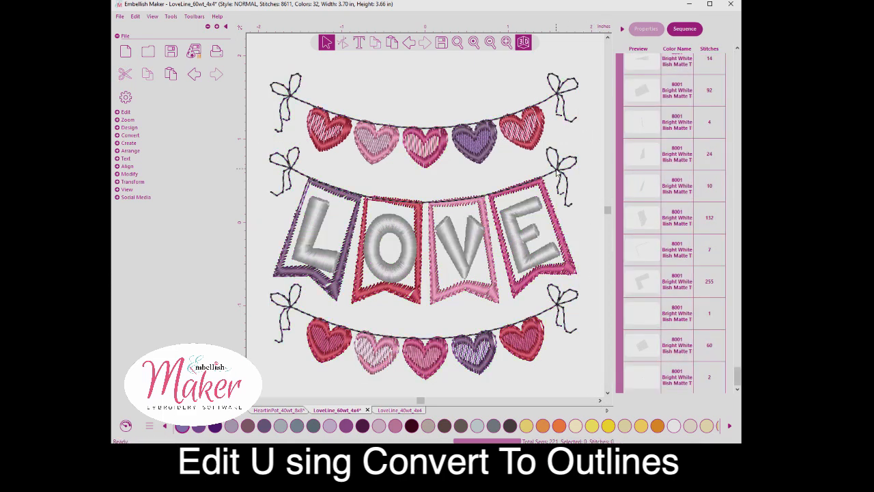
Collapse all thread color groups in the sequence list.
{"action": "left_click", "coordinate": [559, 169]}
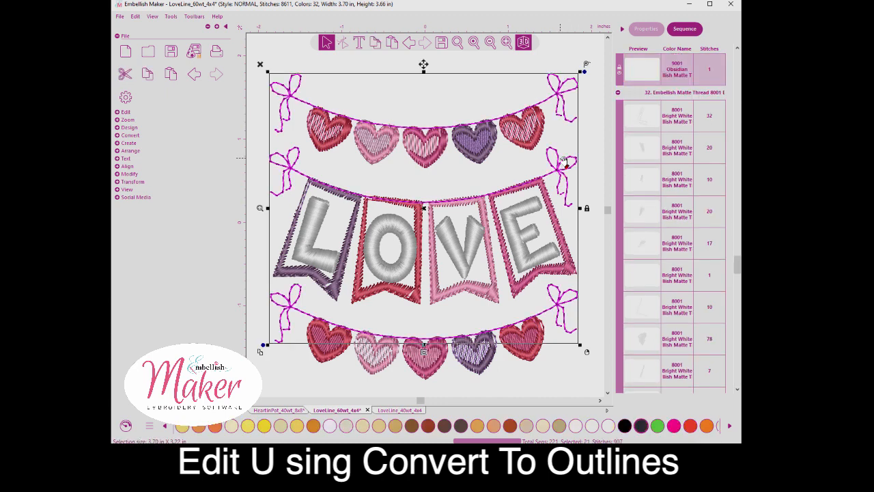
{"action": "right_click", "coordinate": [642, 105]}
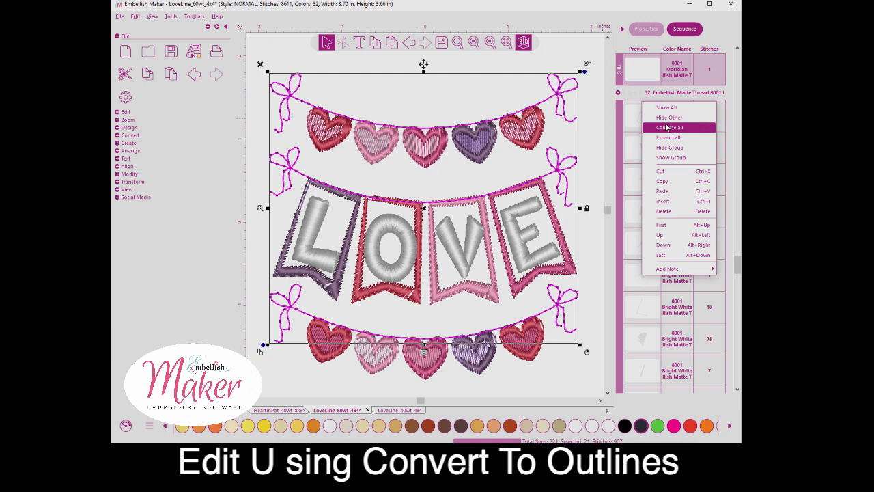
{"action": "left_click", "coordinate": [667, 128]}
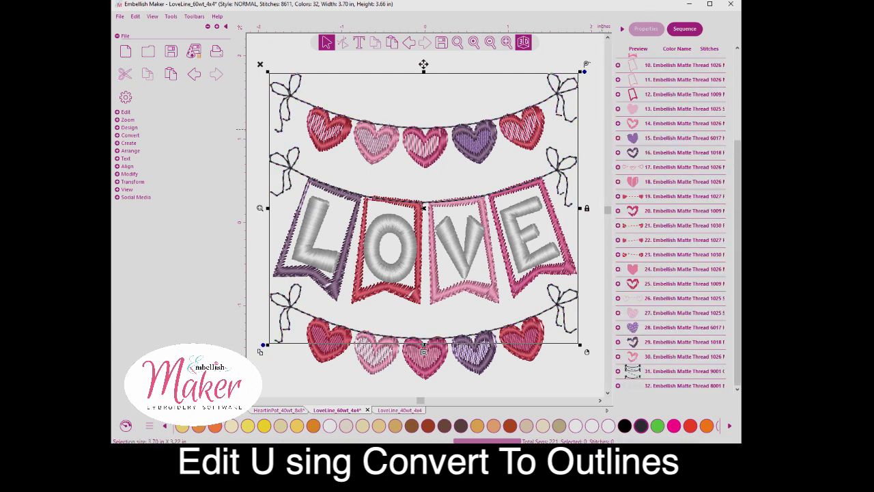
{"action": "scroll", "coordinate": [625, 369], "scroll_direction": "up", "scroll_amount": 3}
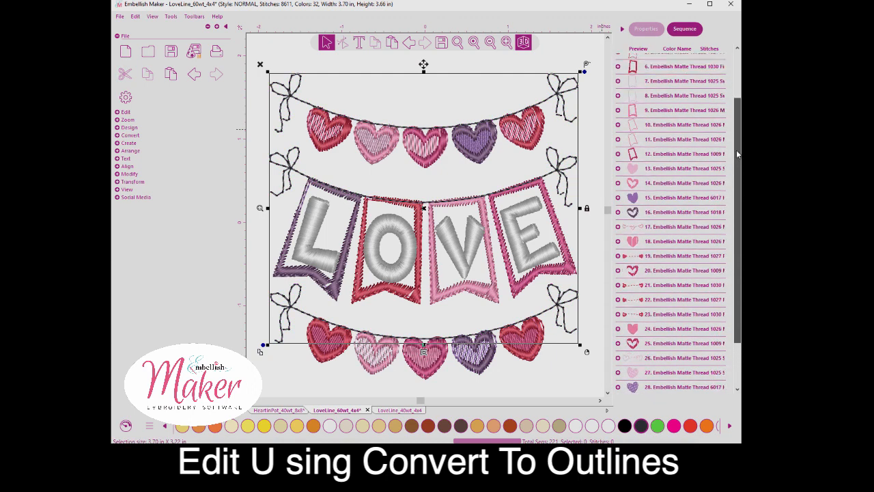
Select the grouped black bows and garland strings and ungroup them.
{"action": "right_click", "coordinate": [588, 353]}
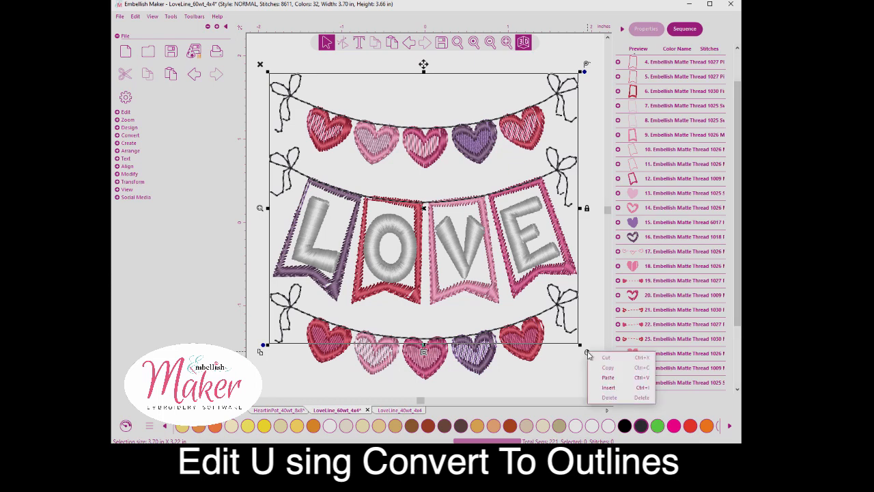
{"action": "left_click", "coordinate": [588, 329]}
{"action": "left_click", "coordinate": [562, 319]}
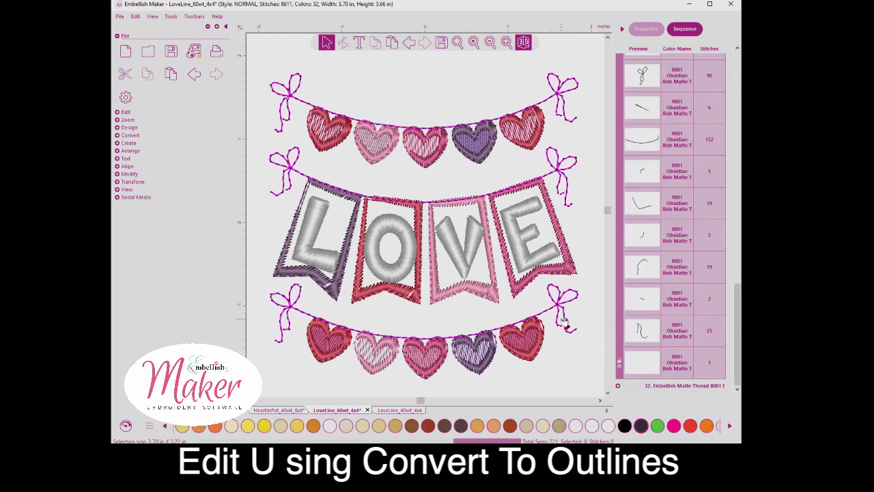
{"action": "left_click", "coordinate": [564, 319]}
{"action": "right_click", "coordinate": [588, 354]}
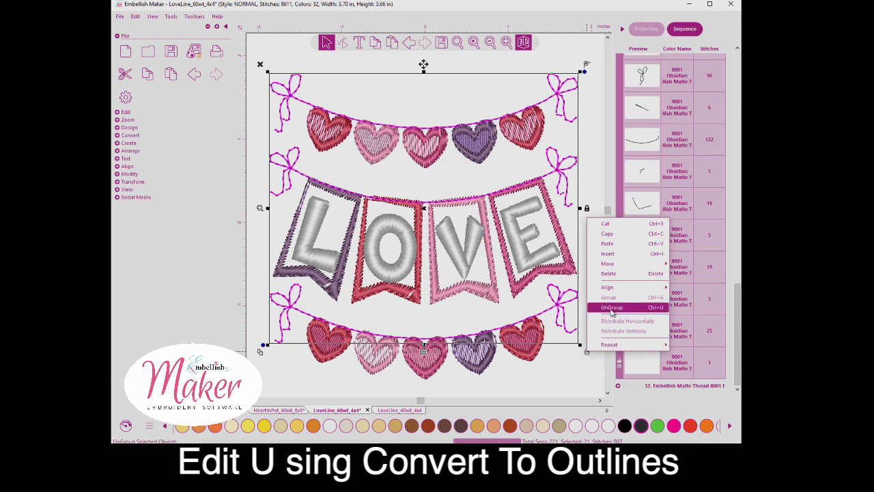
{"action": "left_click", "coordinate": [588, 358]}
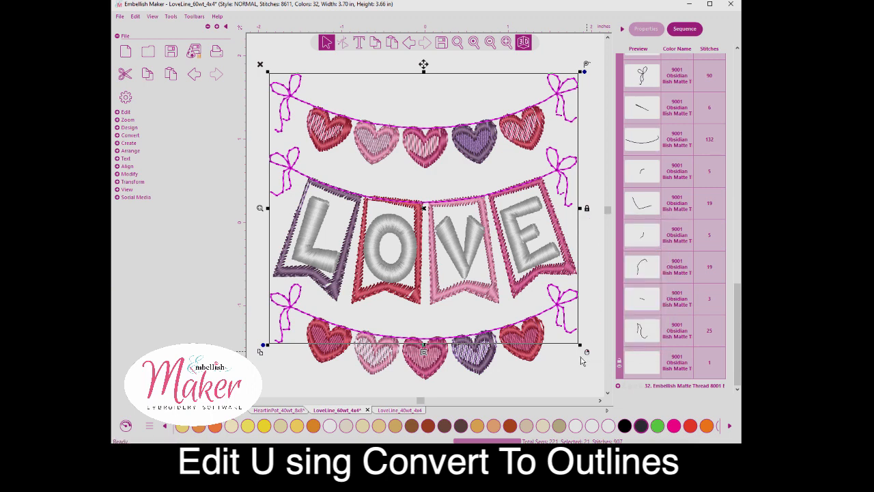
{"action": "left_click", "coordinate": [565, 311]}
{"action": "right_click", "coordinate": [561, 309]}
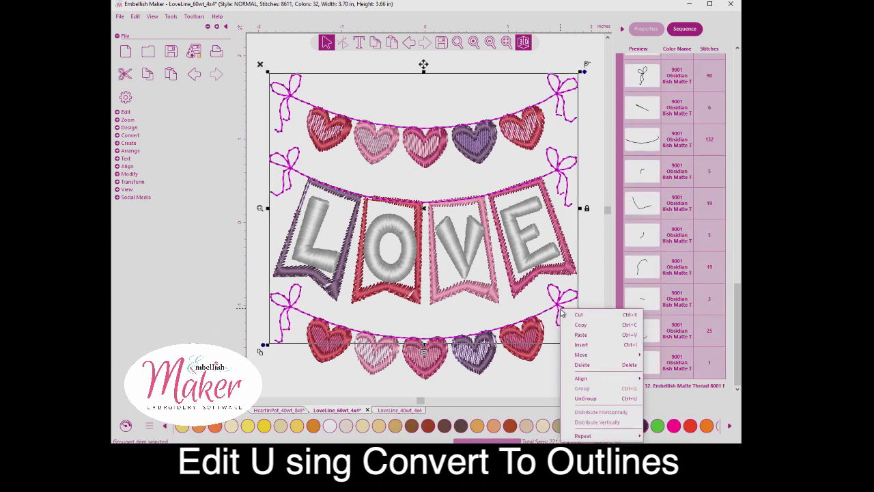
{"action": "left_click", "coordinate": [586, 399]}
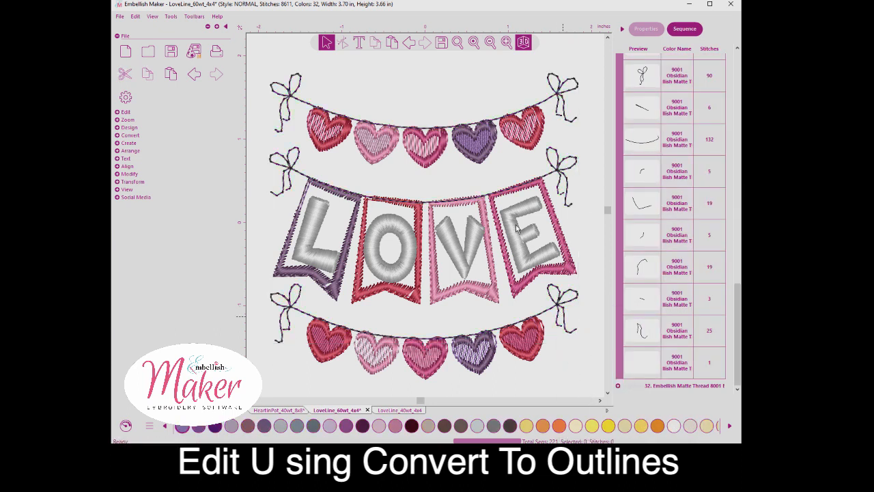
Try to move the LOVE pennants and the bottom heart garland down, away from the top garland.
{"action": "left_click_drag", "start_coordinate": [256, 146], "coordinate": [608, 413]}
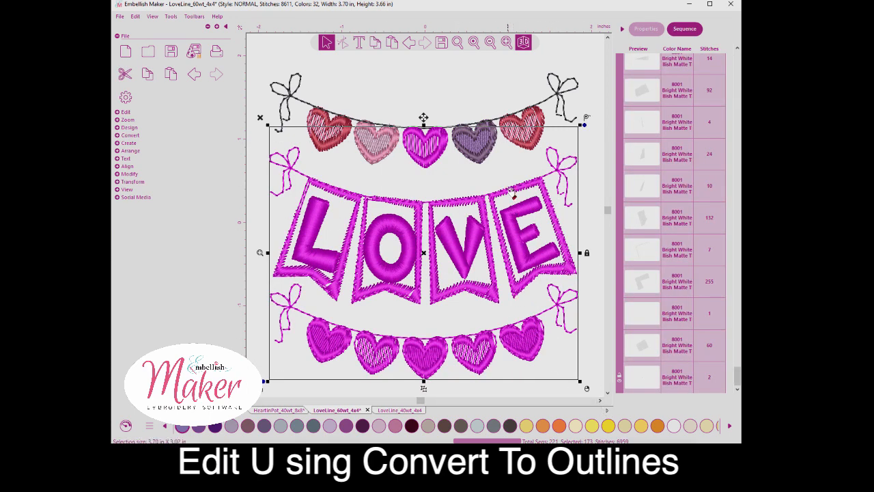
{"action": "left_click_drag", "start_coordinate": [511, 192], "coordinate": [506, 234]}
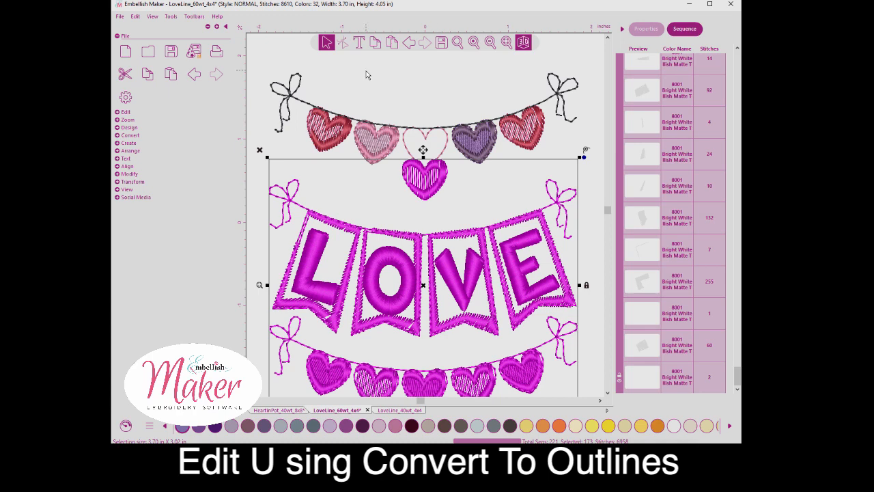
{"action": "left_click", "coordinate": [408, 43]}
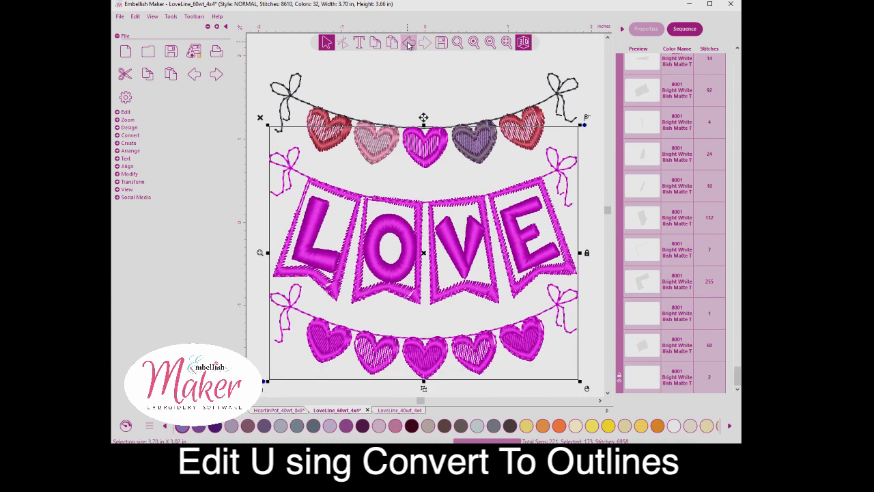
{"action": "left_click", "coordinate": [595, 335]}
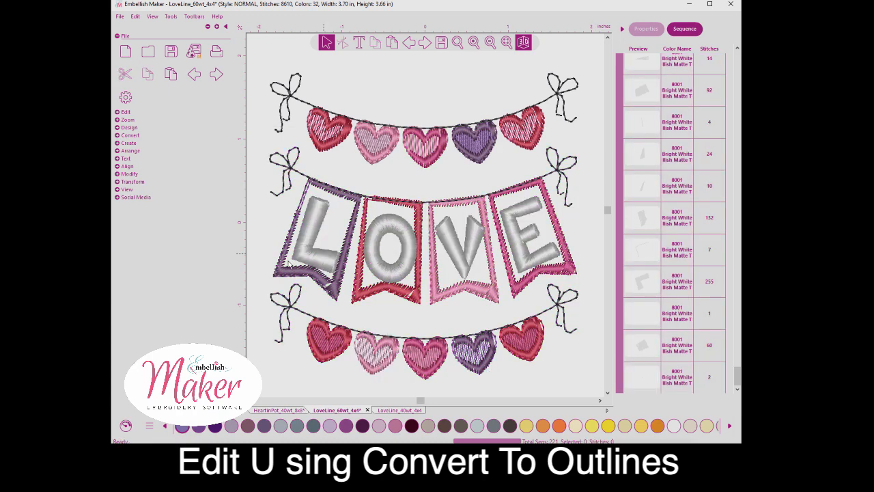
Select and delete the bottom heart garland together with the thick zigzag borders of the L, O and V pennants.
{"action": "left_click_drag", "start_coordinate": [263, 275], "coordinate": [604, 391]}
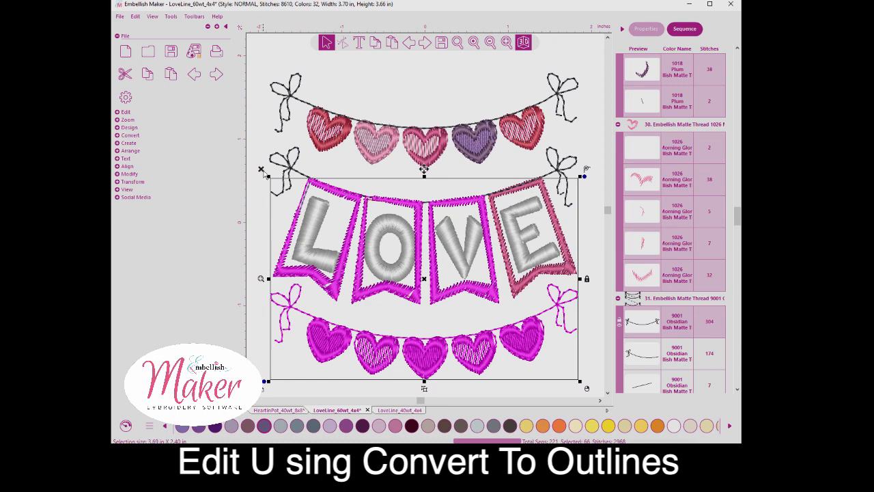
{"action": "right_click", "coordinate": [302, 183]}
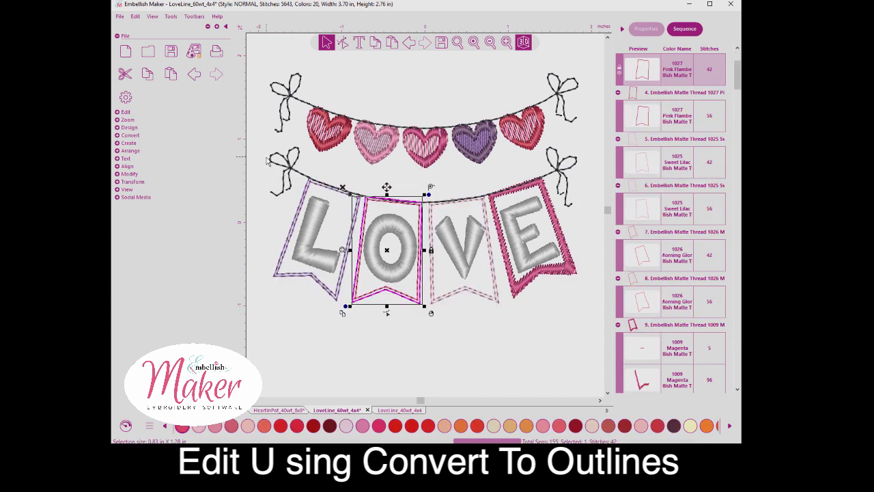
Delete the middle garland's black string and both of its bows, segment by segment.
{"action": "left_click", "coordinate": [292, 169]}
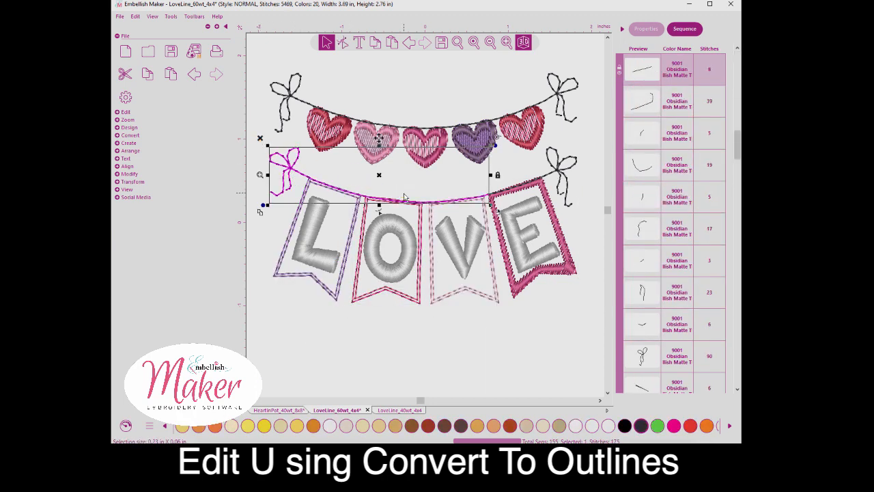
{"action": "key", "text": "Delete"}
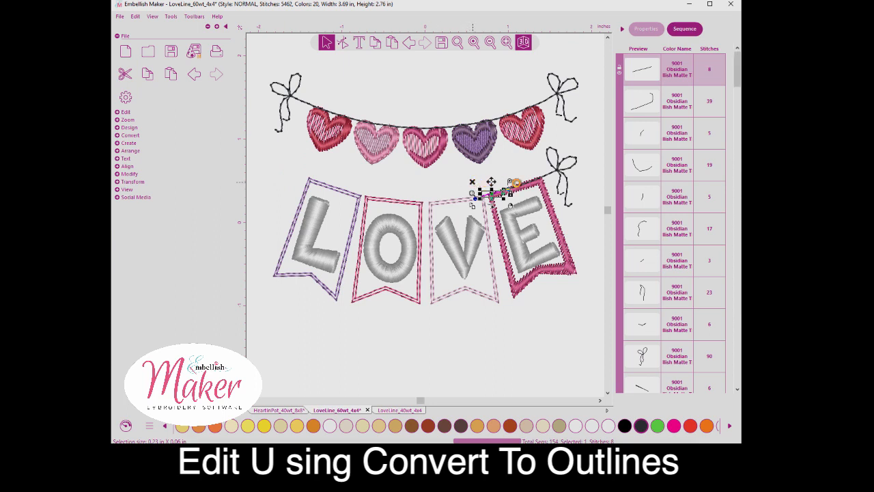
{"action": "key", "text": "Delete"}
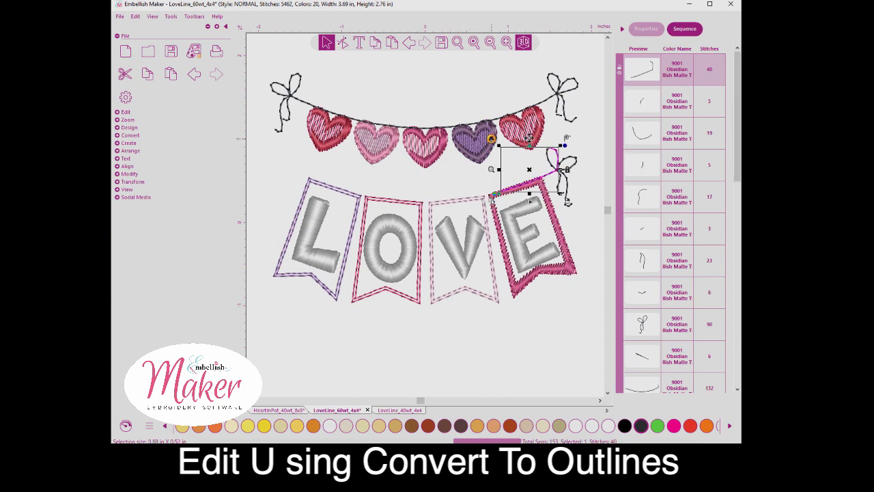
{"action": "key", "text": "Delete"}
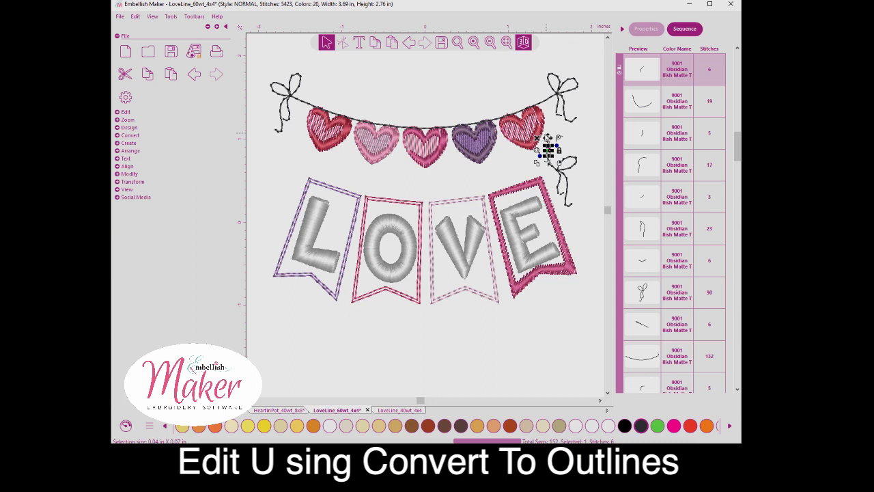
{"action": "key", "text": "Delete"}
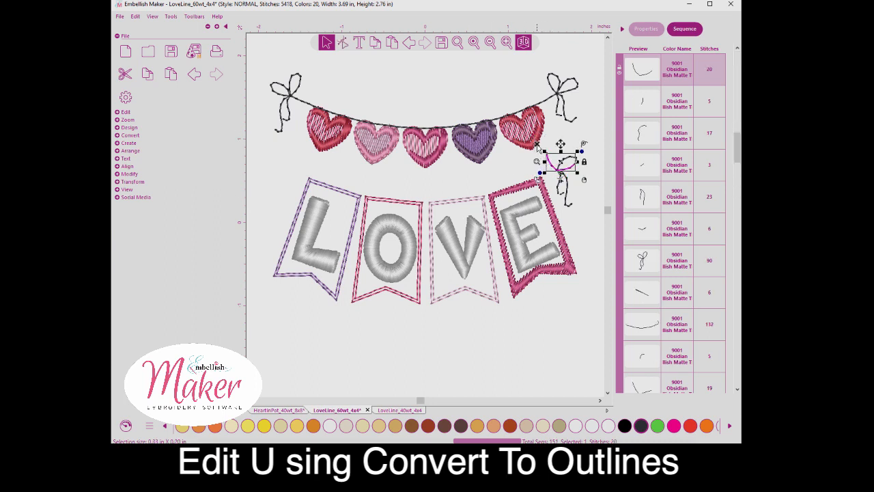
{"action": "key", "text": "Delete"}
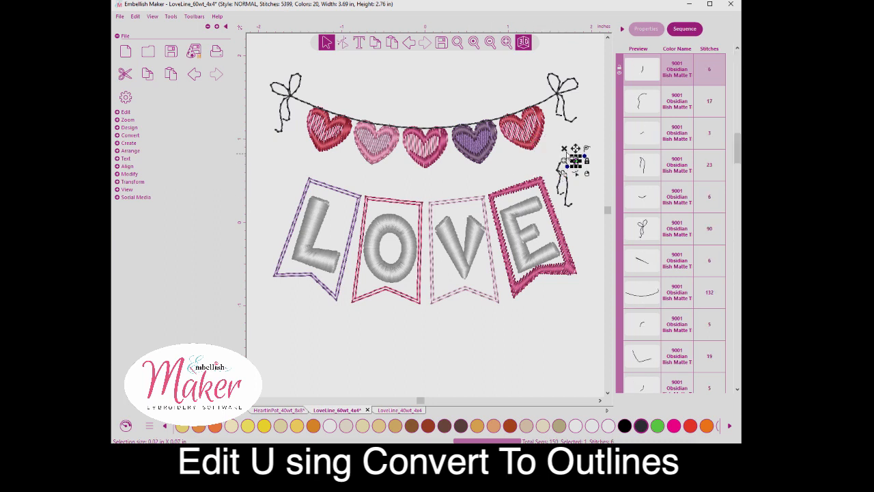
{"action": "key", "text": "Delete"}
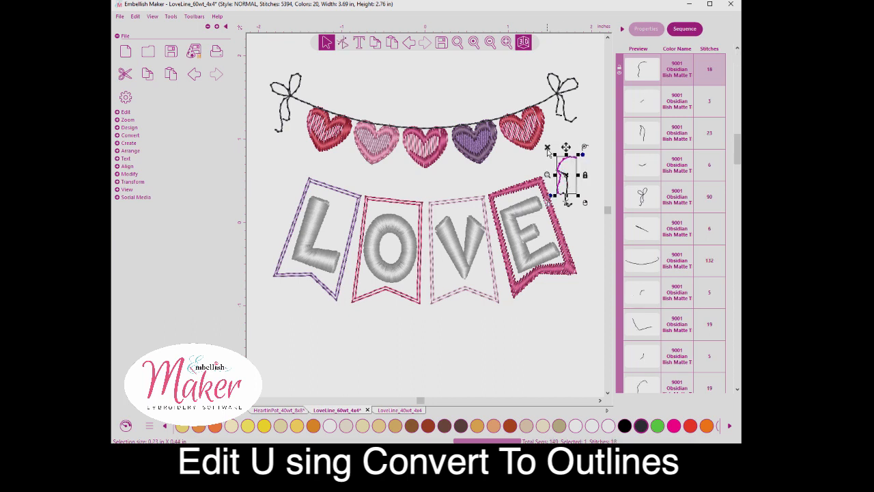
{"action": "key", "text": "Delete"}
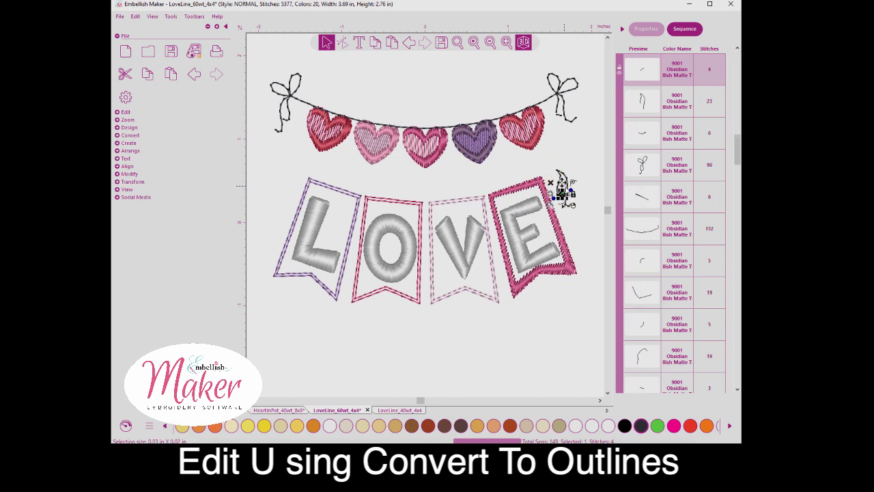
{"action": "left_click", "coordinate": [551, 182]}
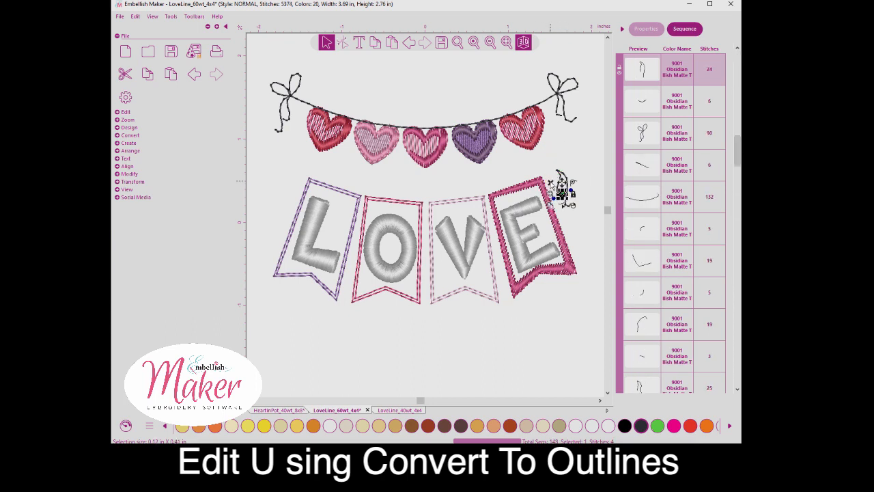
{"action": "key", "text": "ctrl+z"}
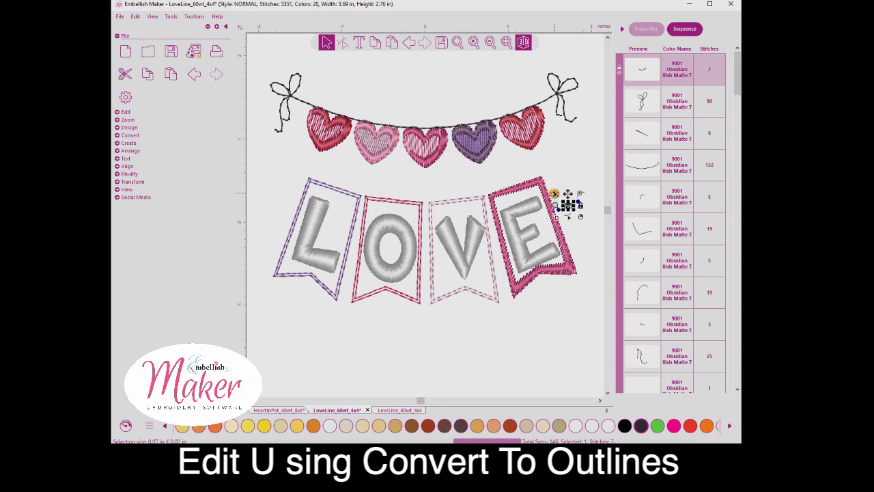
{"action": "key", "text": "Delete"}
Select and delete the remaining pennant outlines and LOVE letters below the top heart garland.
{"action": "left_click_drag", "start_coordinate": [265, 158], "coordinate": [592, 332]}
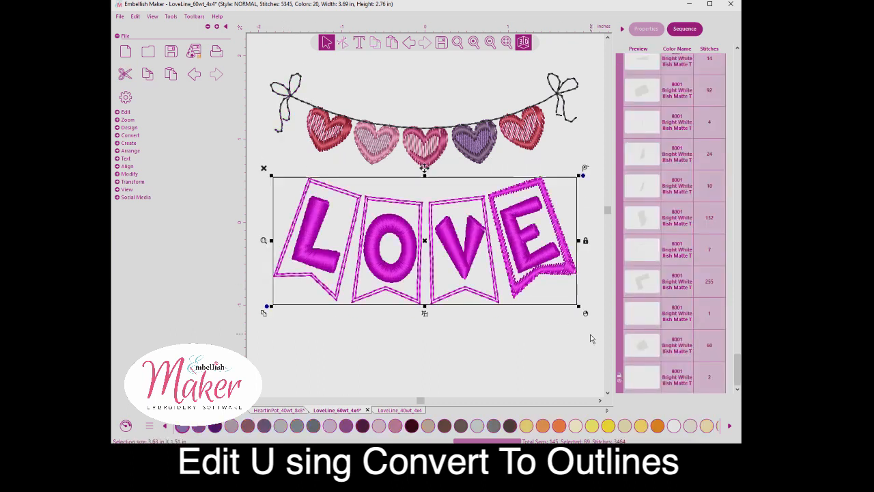
{"action": "left_click", "coordinate": [263, 169]}
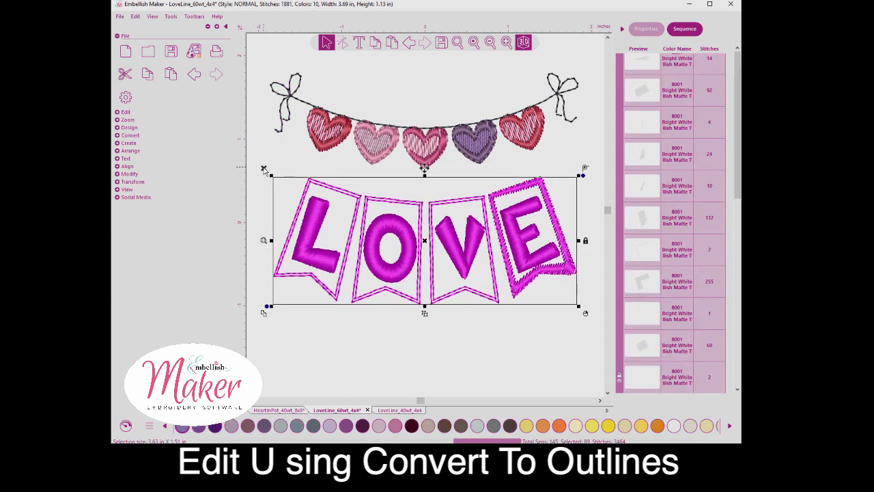
{"action": "left_click", "coordinate": [361, 193]}
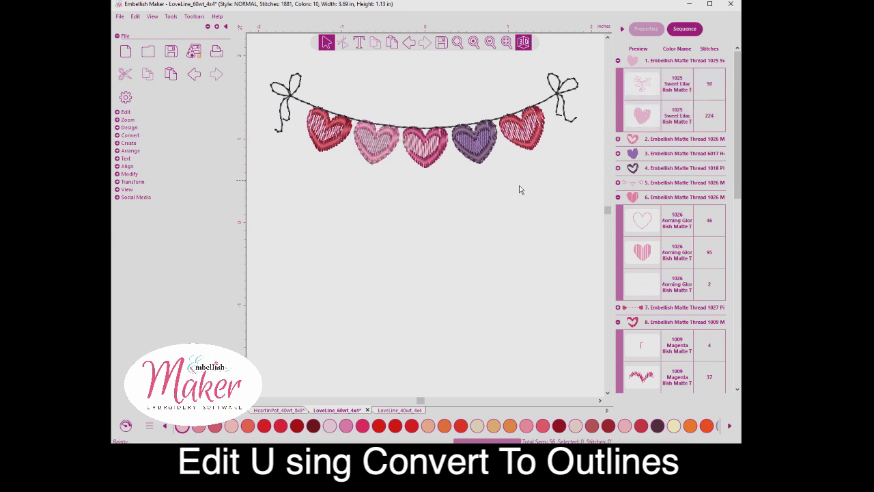
Select the whole remaining heart garland and collapse all thread color groups in the sequence list.
{"action": "right_click", "coordinate": [687, 185]}
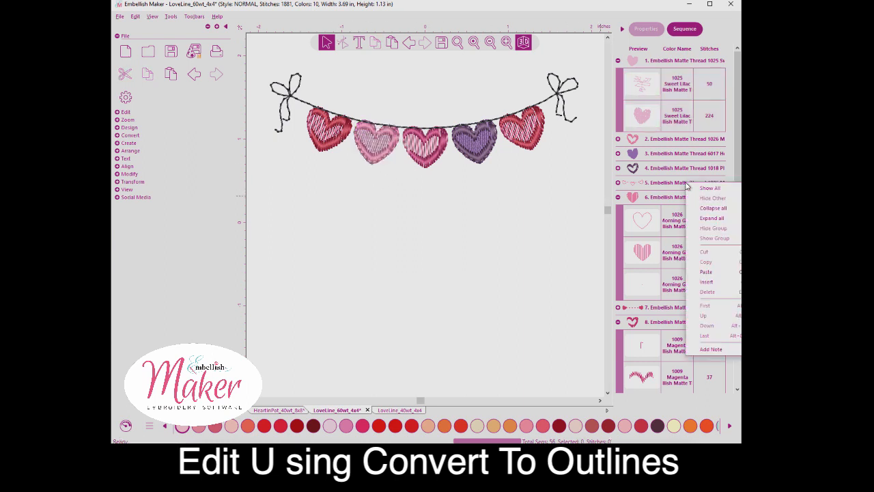
{"action": "left_click", "coordinate": [714, 208]}
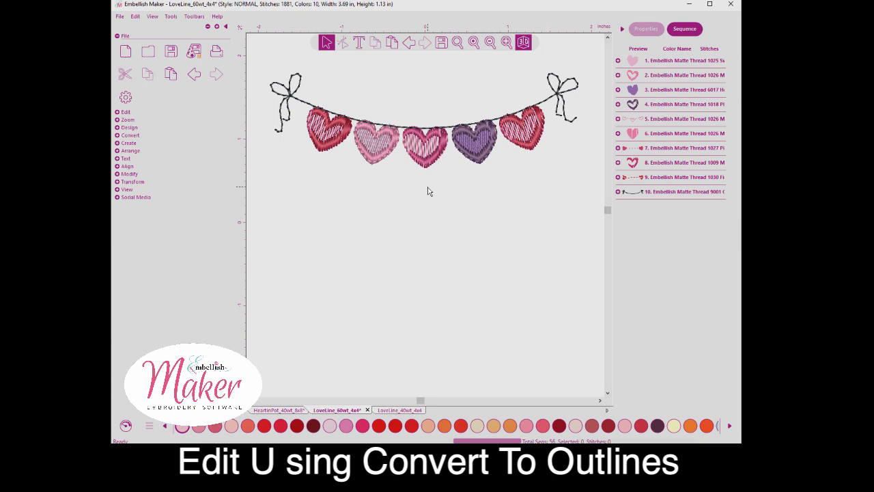
{"action": "key", "text": "ctrl+a"}
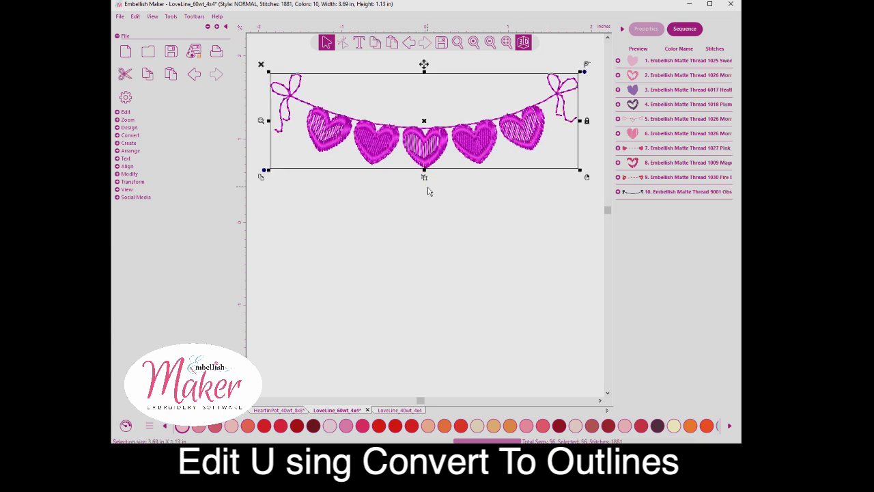
{"action": "right_click", "coordinate": [470, 147]}
{"action": "left_click", "coordinate": [494, 227]}
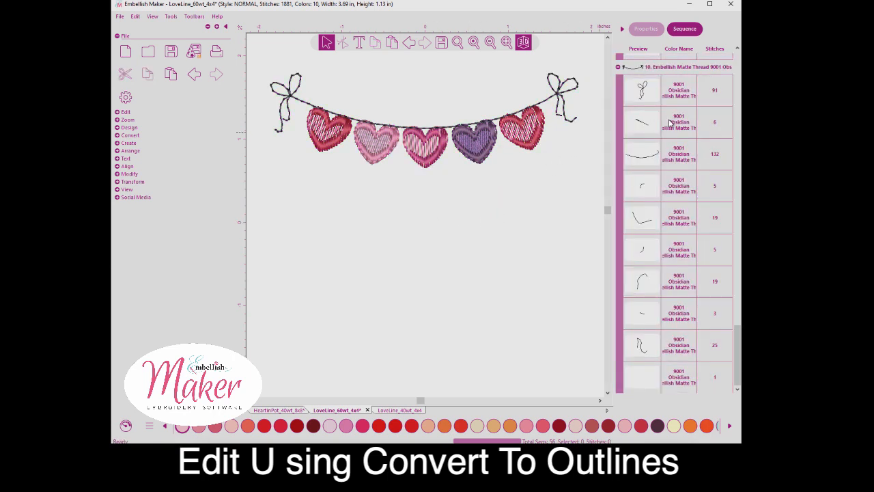
{"action": "right_click", "coordinate": [671, 122]}
{"action": "left_click", "coordinate": [694, 146]}
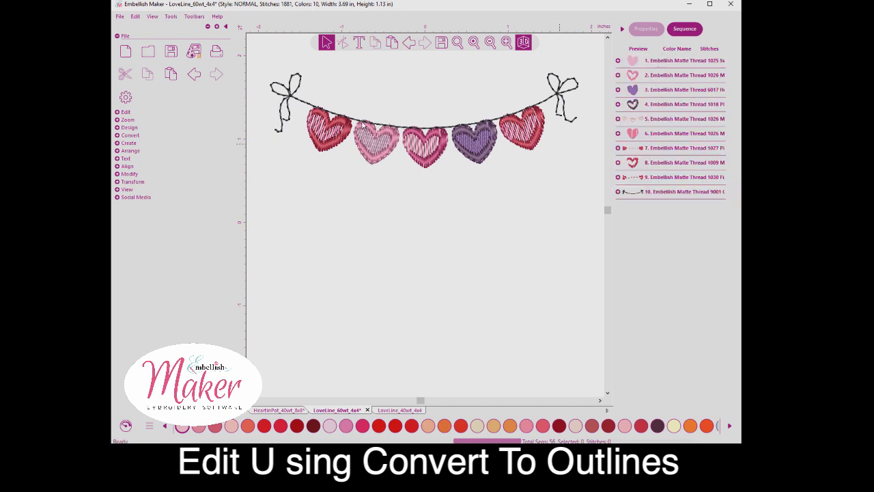
Save the heart garland as a PES v9 file named pocket in the Love Notes Fabric Trays folder, replacing the existing file.
{"action": "left_click", "coordinate": [119, 17]}
{"action": "left_click", "coordinate": [130, 57]}
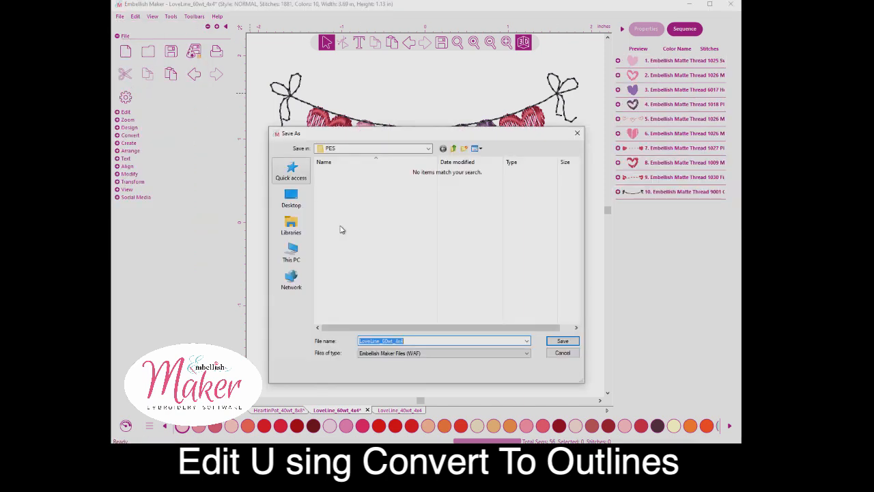
{"action": "left_click", "coordinate": [403, 353]}
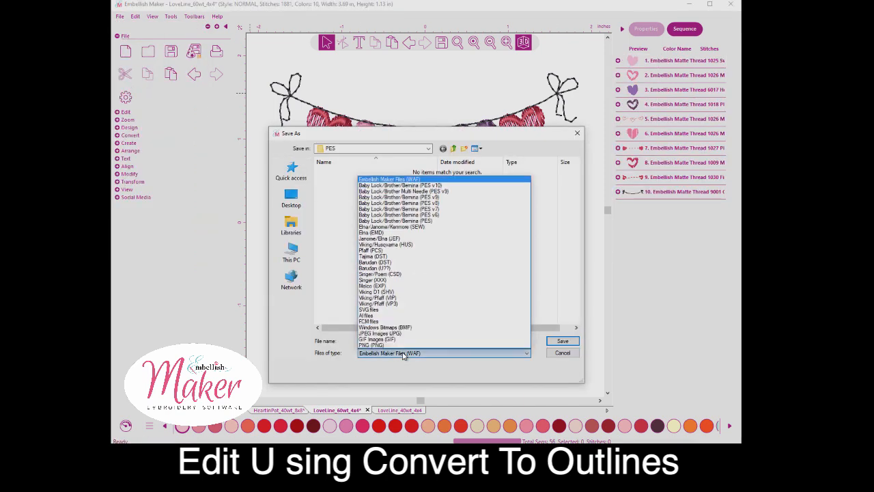
{"action": "left_click", "coordinate": [429, 204]}
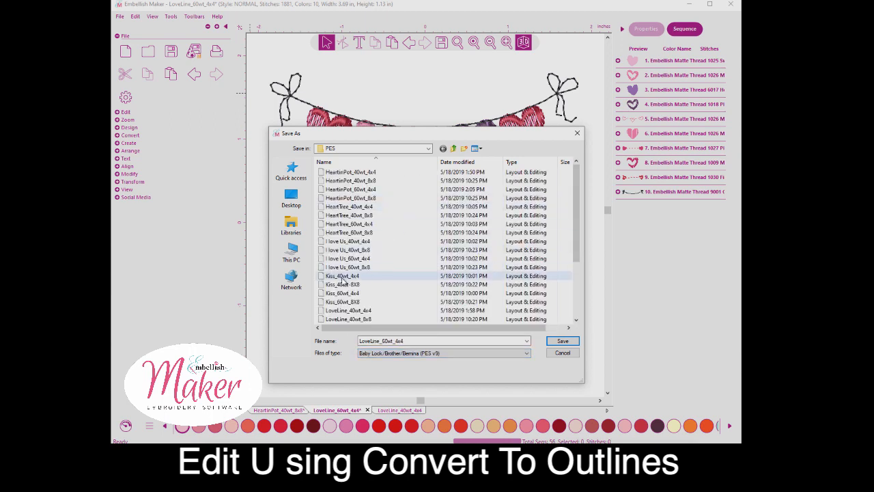
{"action": "left_click", "coordinate": [452, 149]}
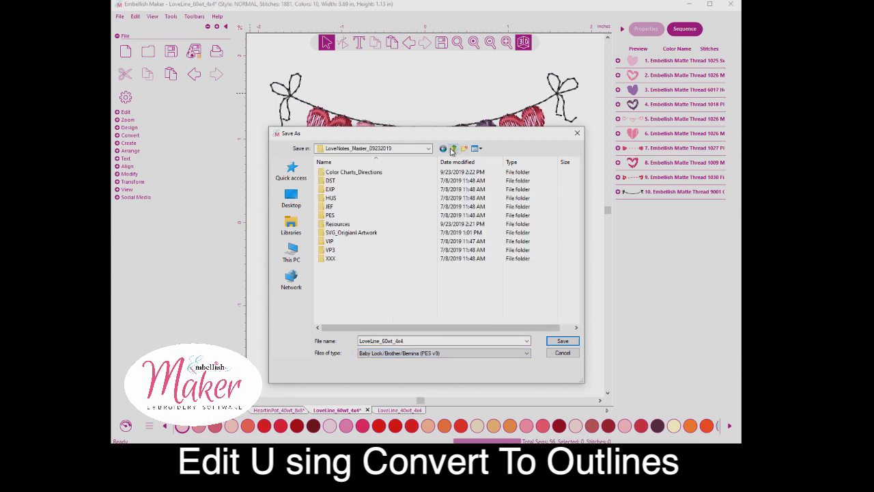
{"action": "left_click", "coordinate": [452, 149]}
{"action": "left_click", "coordinate": [339, 244]}
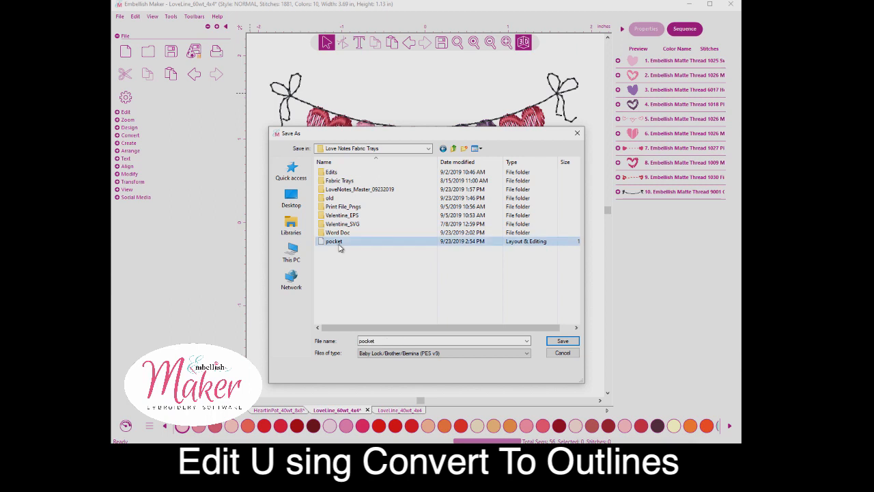
{"action": "left_click", "coordinate": [560, 342]}
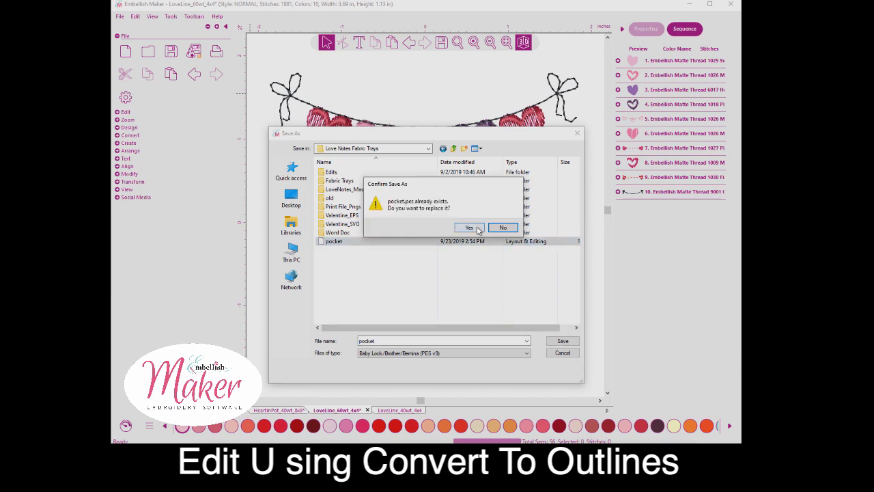
{"action": "left_click", "coordinate": [469, 228]}
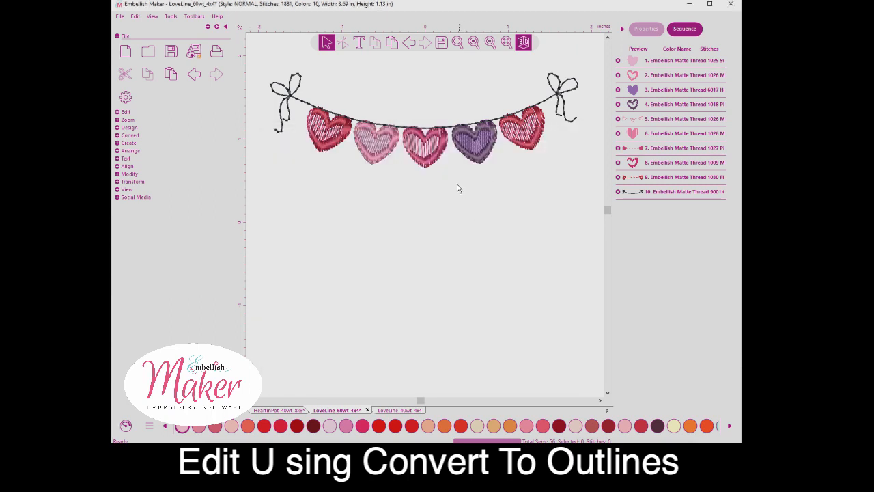
Switch to the LoveLine_40wt_4x4 design and collapse all of its thread color groups.
{"action": "left_click", "coordinate": [393, 410]}
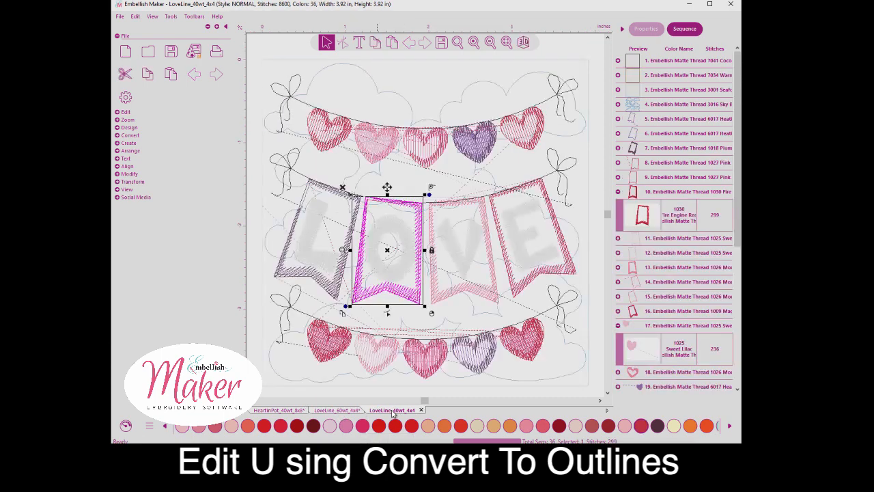
{"action": "right_click", "coordinate": [633, 227]}
{"action": "left_click", "coordinate": [649, 248]}
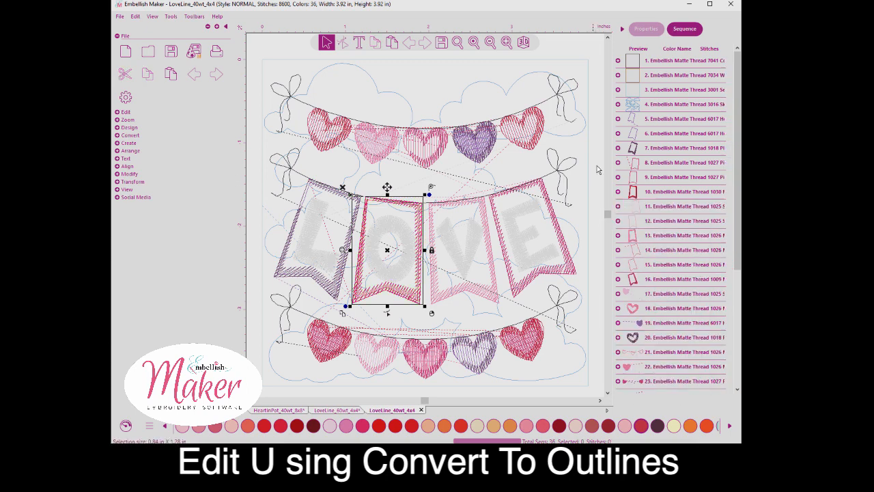
Select the first four thread colors in the sequence, covering the square borders and cloud outlines, and delete them.
{"action": "left_click", "coordinate": [680, 61]}
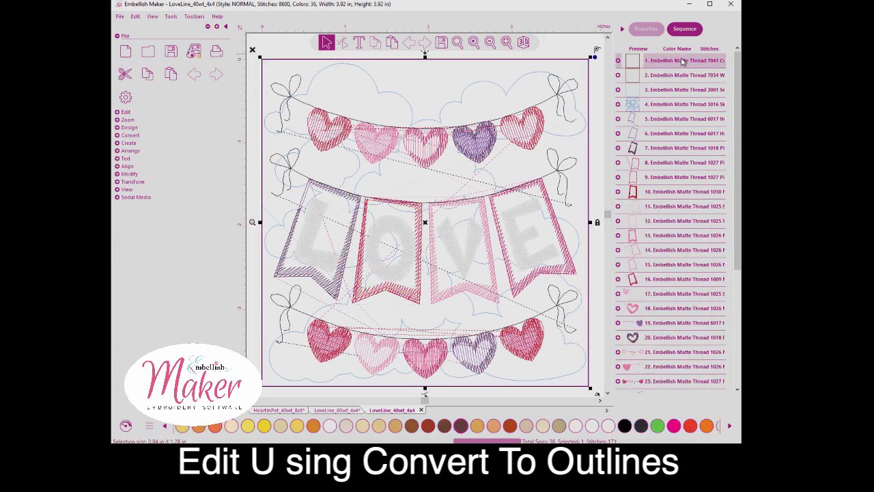
{"action": "left_click", "coordinate": [676, 78]}
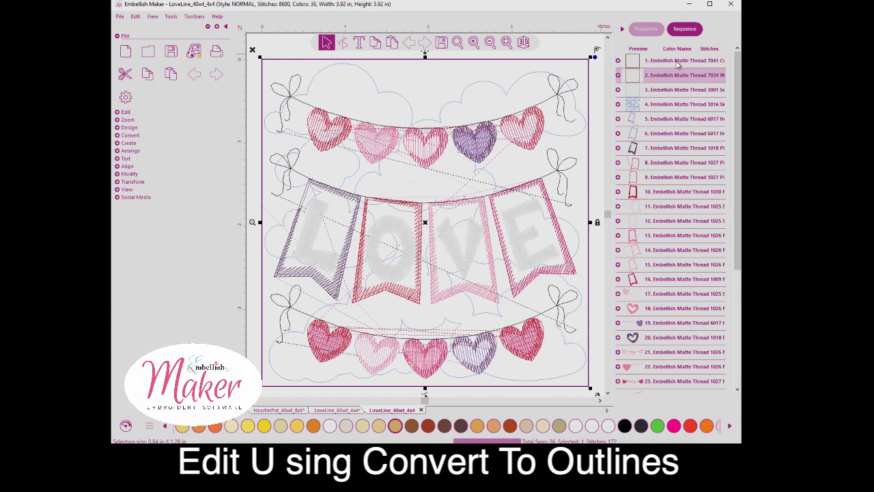
{"action": "left_click", "coordinate": [678, 63]}
{"action": "left_click", "coordinate": [674, 75], "text": "ctrl"}
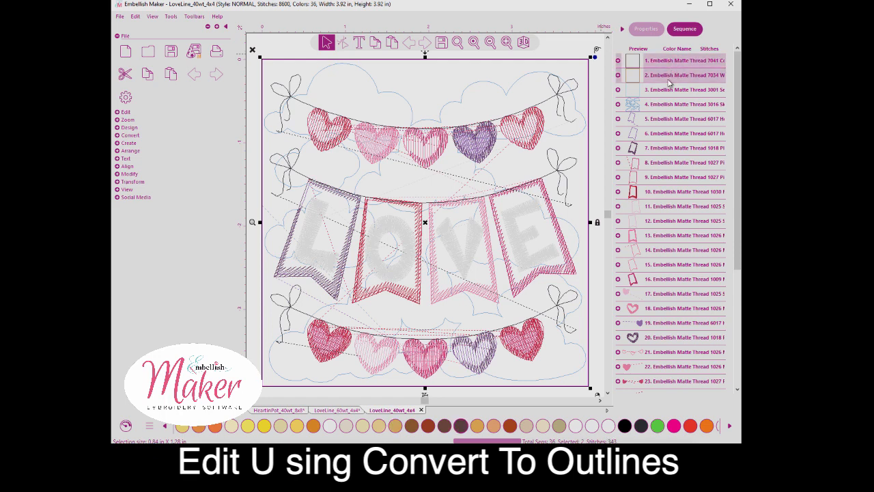
{"action": "left_click", "coordinate": [670, 89], "text": "ctrl"}
{"action": "left_click", "coordinate": [668, 108], "text": "ctrl"}
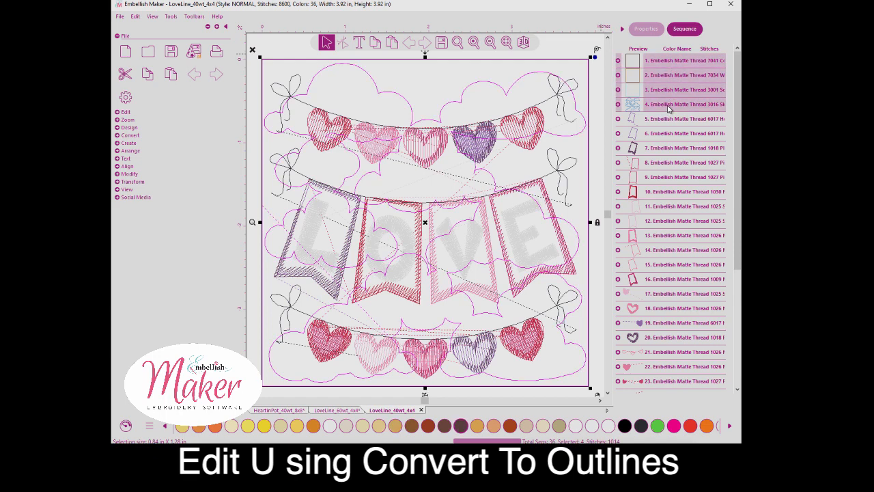
{"action": "right_click", "coordinate": [669, 108]}
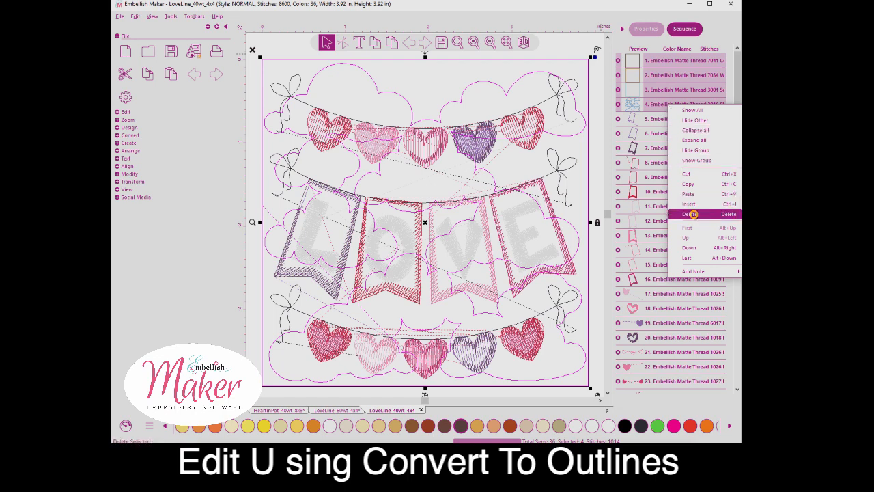
{"action": "left_click", "coordinate": [693, 215]}
Box-select the area below the top heart garland and delete the selected pennant outlines and lower hearts.
{"action": "left_click", "coordinate": [464, 90]}
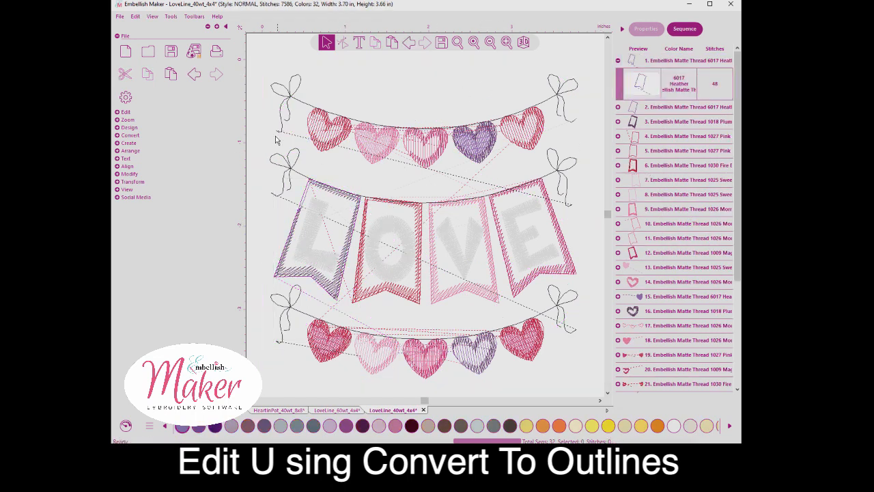
{"action": "left_click", "coordinate": [556, 236]}
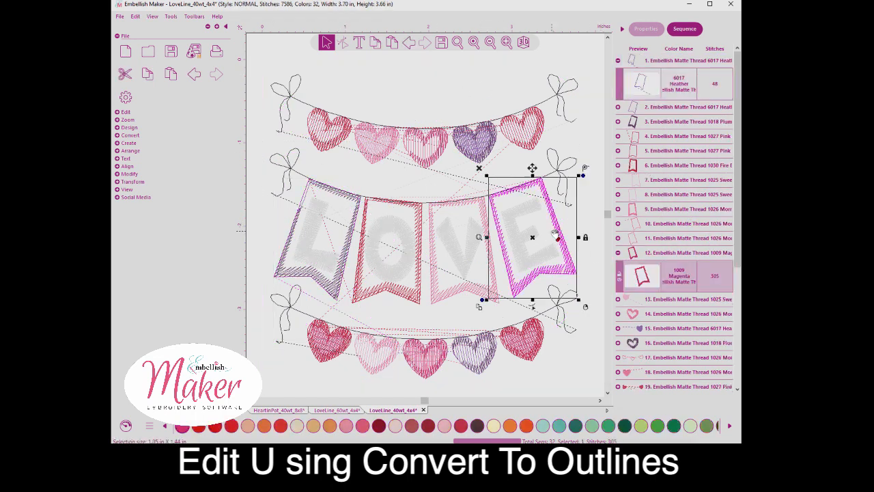
{"action": "left_click", "coordinate": [265, 172]}
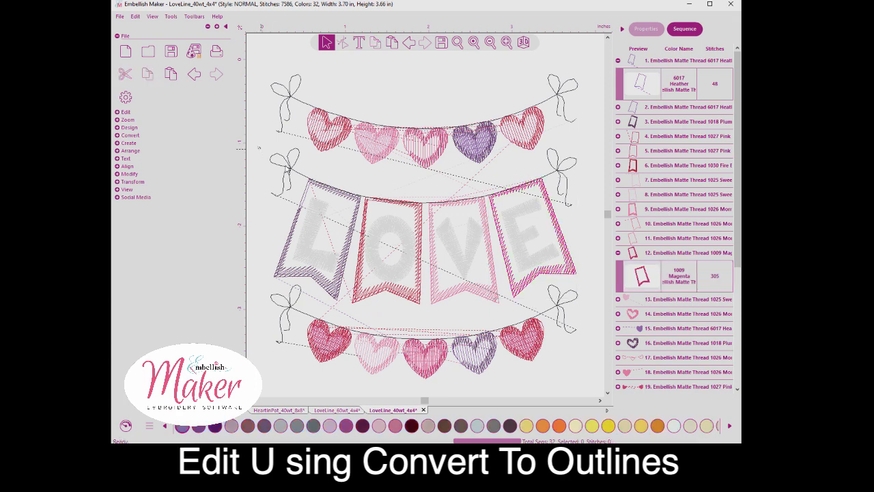
{"action": "left_click_drag", "start_coordinate": [259, 147], "coordinate": [598, 410]}
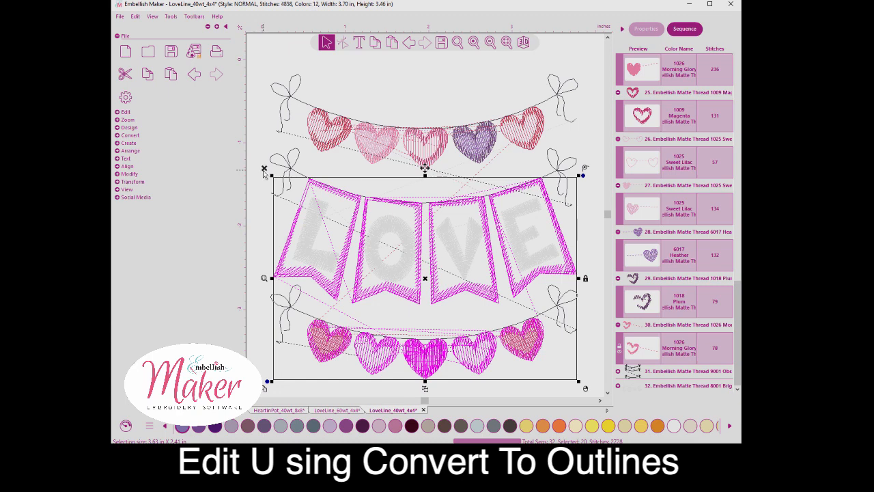
{"action": "key", "text": "Delete"}
Turn on the 3D stitch view and select the 9001 Obsidian segment containing all three garland strings.
{"action": "left_click", "coordinate": [286, 161]}
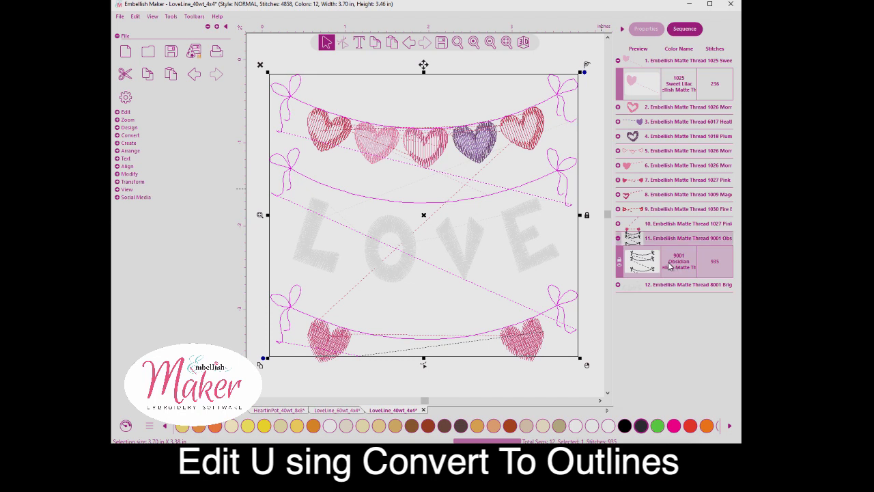
{"action": "left_click", "coordinate": [591, 216]}
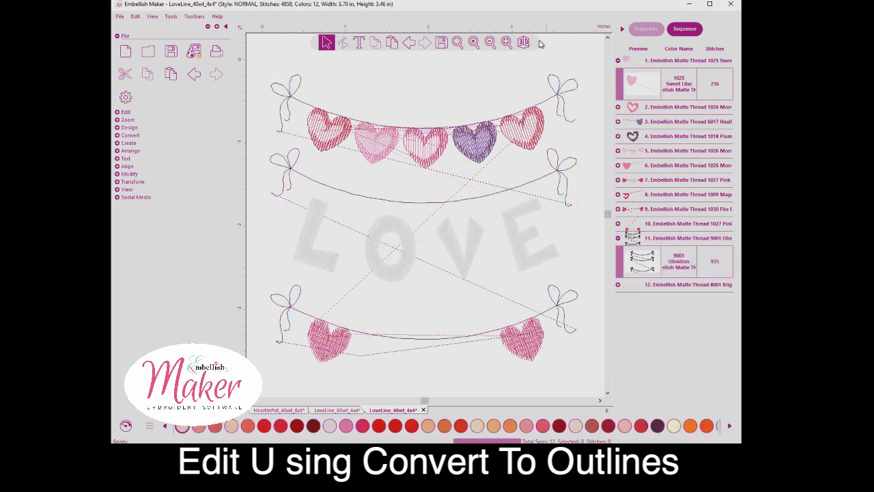
{"action": "left_click", "coordinate": [524, 42]}
{"action": "left_click", "coordinate": [678, 263]}
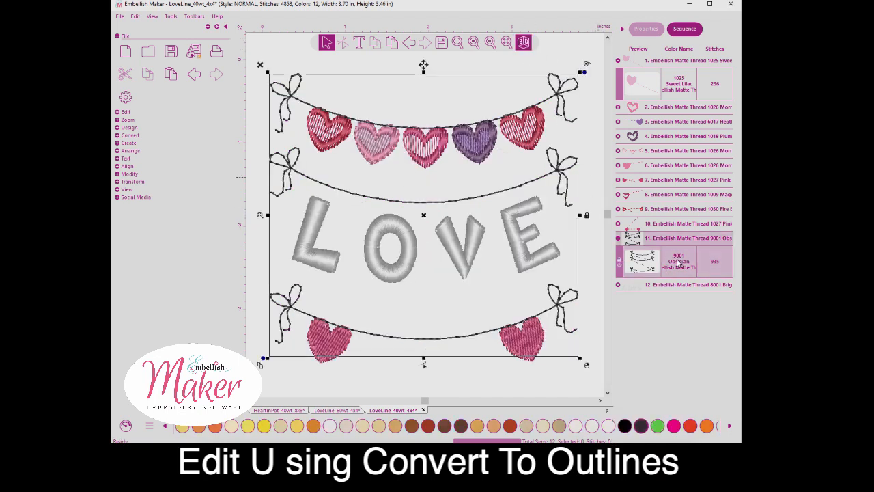
{"action": "left_click", "coordinate": [467, 187]}
{"action": "left_click", "coordinate": [642, 264]}
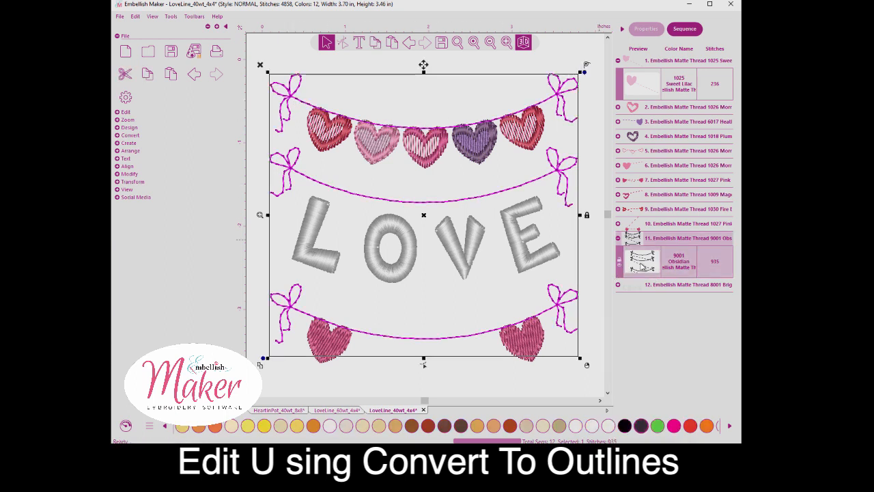
{"action": "right_click", "coordinate": [499, 196]}
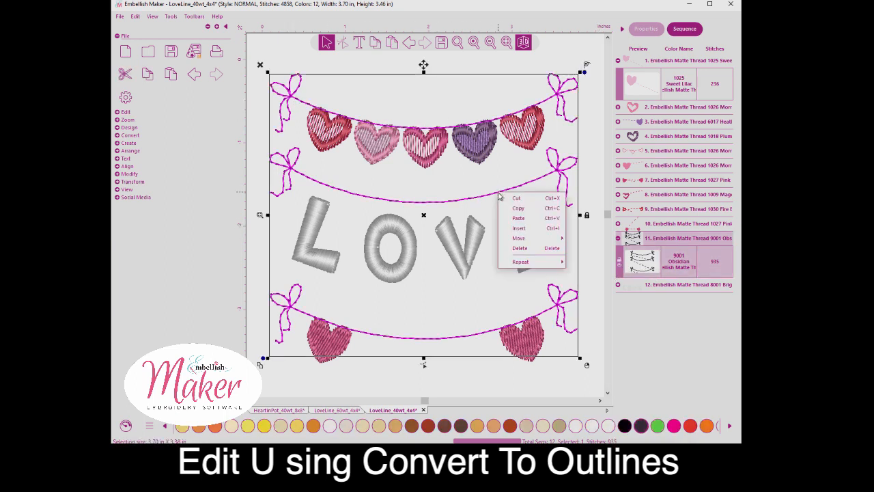
{"action": "left_click", "coordinate": [708, 266]}
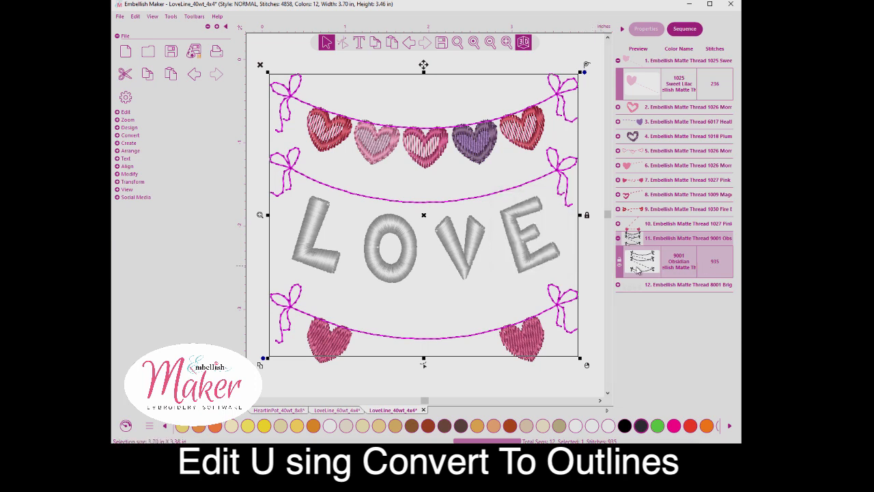
Try deleting the 9001 Obsidian garland string segment from the sequence and undo the deletion.
{"action": "right_click", "coordinate": [656, 266]}
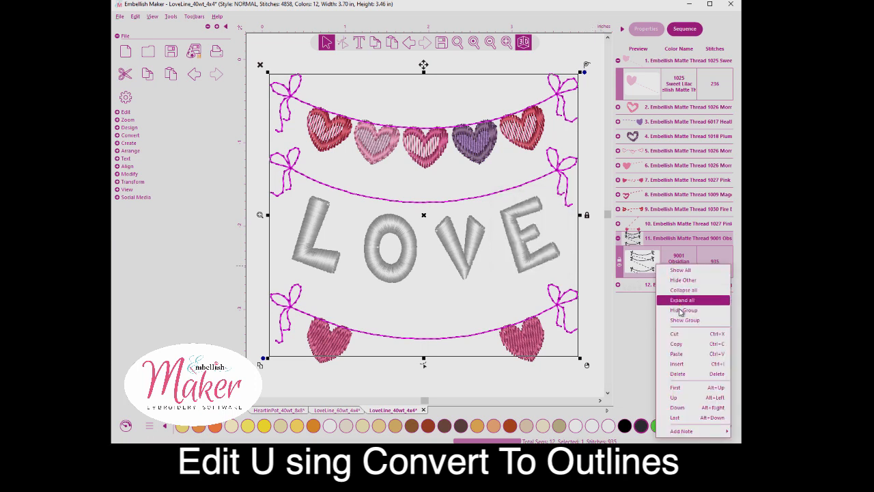
{"action": "left_click", "coordinate": [683, 375]}
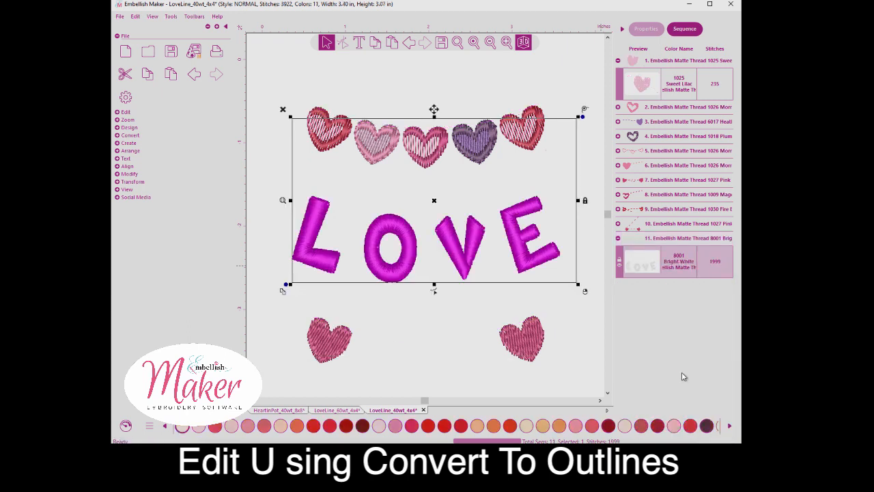
{"action": "left_click", "coordinate": [408, 43]}
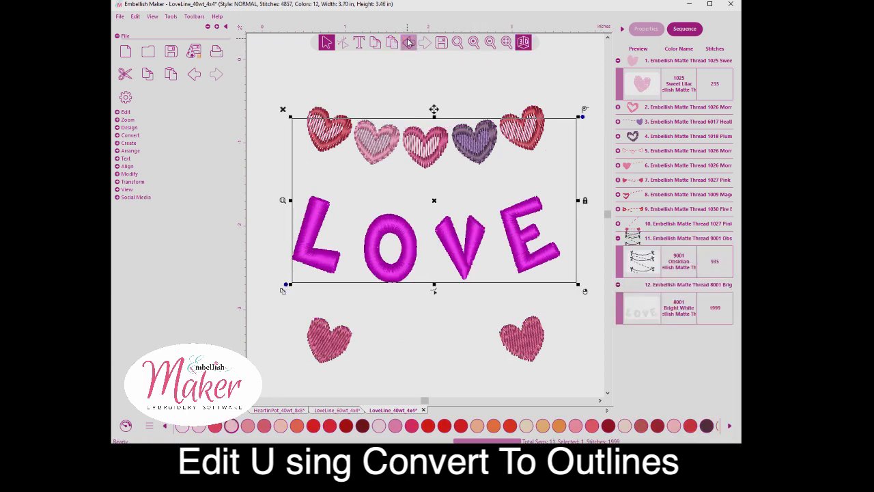
Delete the white LOVE lettering and the two remaining hearts on the lowest garland.
{"action": "left_click", "coordinate": [506, 43]}
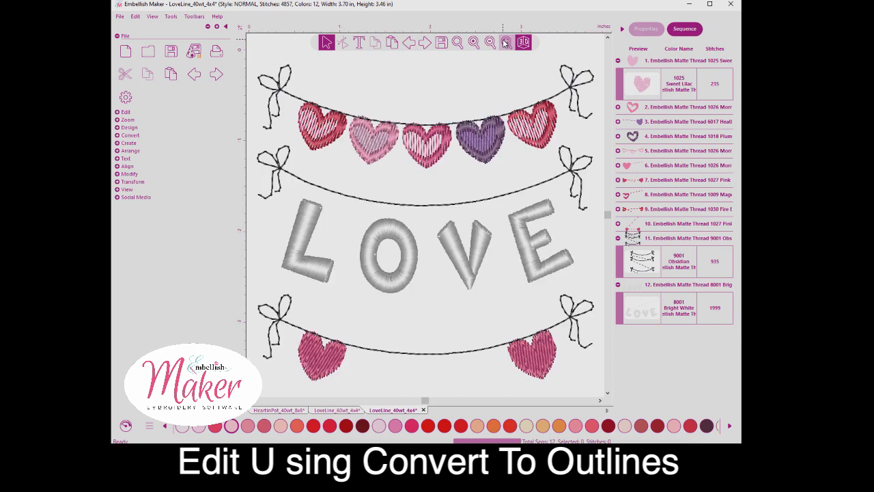
{"action": "left_click", "coordinate": [491, 250]}
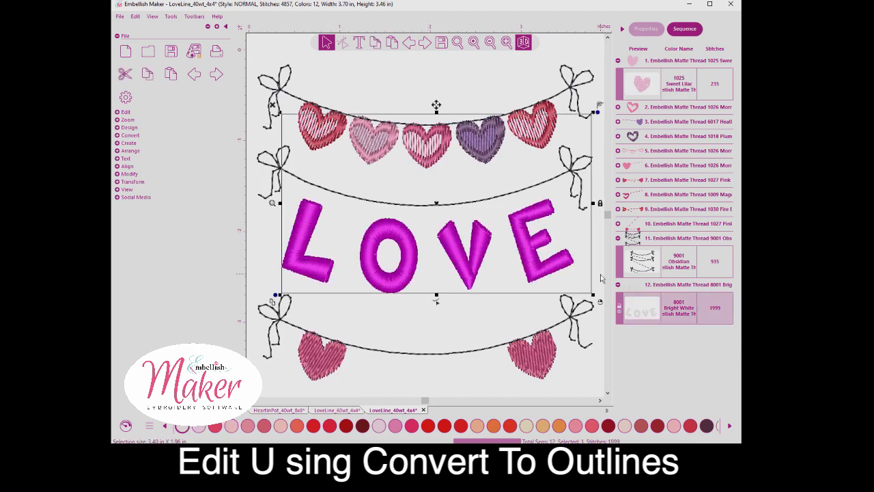
{"action": "right_click", "coordinate": [659, 305]}
{"action": "left_click", "coordinate": [679, 240]}
{"action": "left_click", "coordinate": [334, 362]}
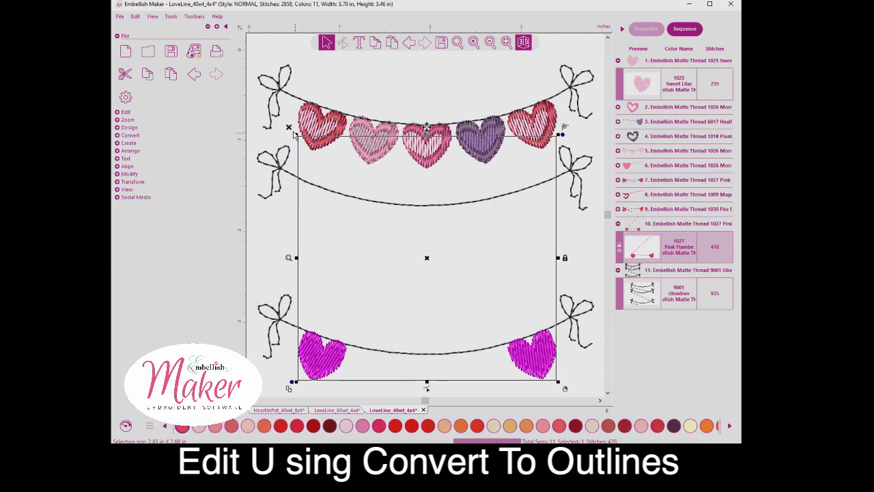
{"action": "key", "text": "Delete"}
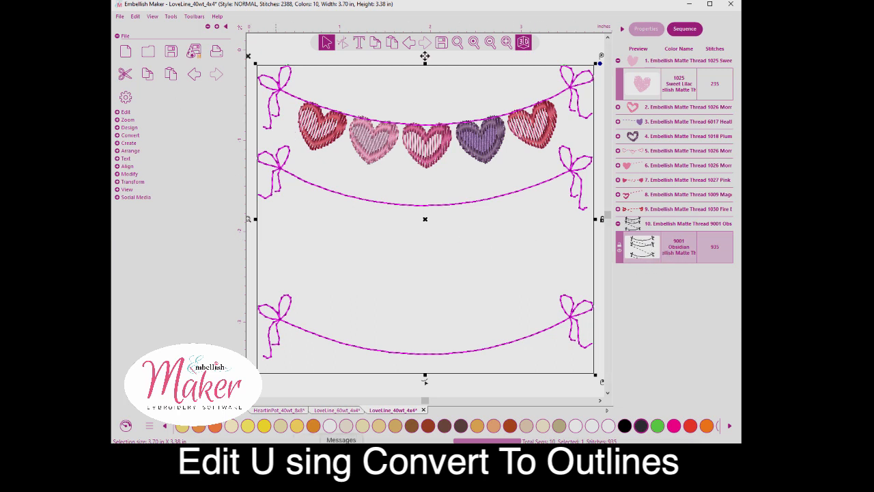
Examine the Convert to outlines option in the Open File dialog, close it without opening anything, and switch to the LoveLine_60wt_4x4 design.
{"action": "left_click", "coordinate": [149, 51]}
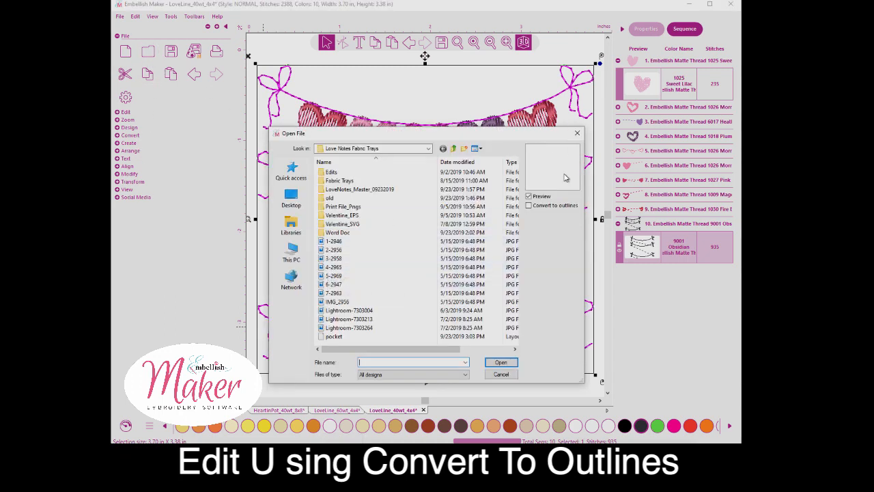
{"action": "left_click", "coordinate": [577, 133]}
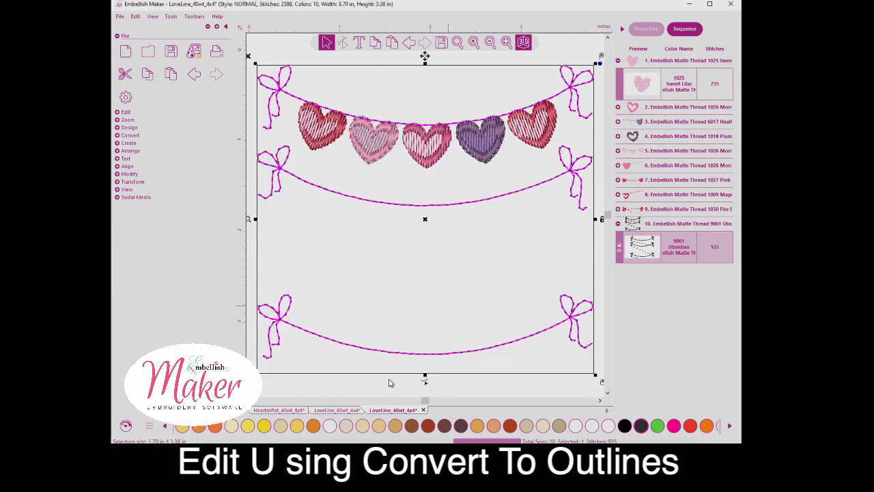
{"action": "left_click", "coordinate": [348, 411]}
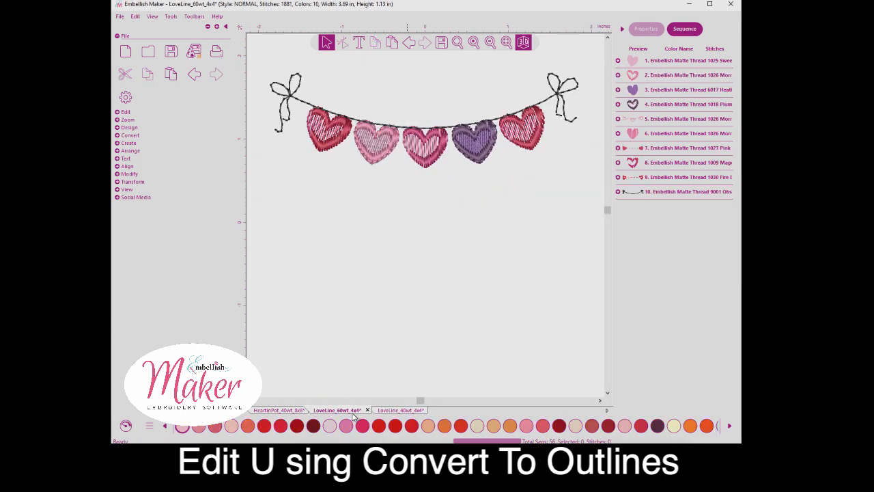